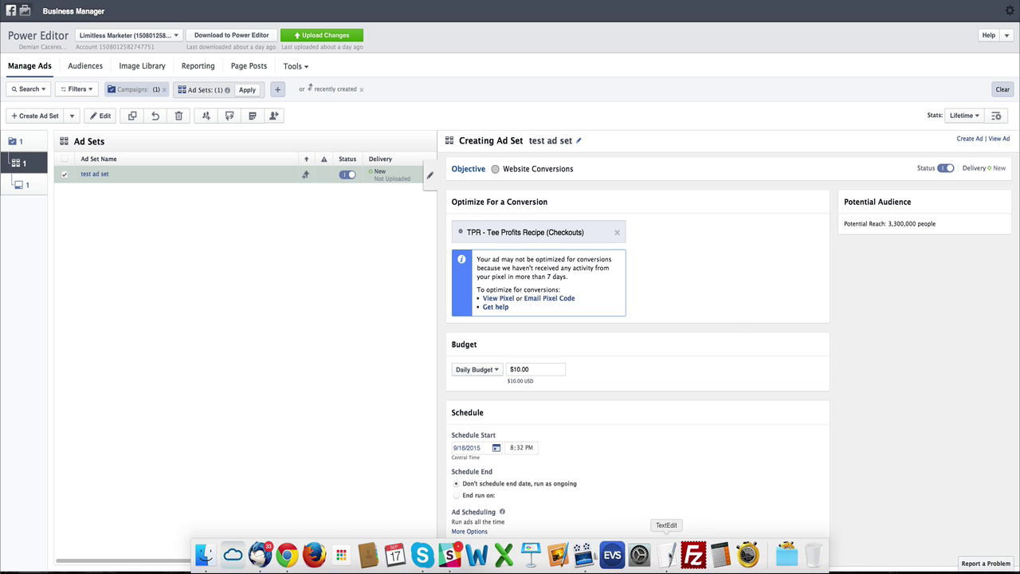
Step: Switch to TextEdit and review the note listing reasons to use Power Editor over Ads Manager
left_click(651, 550)
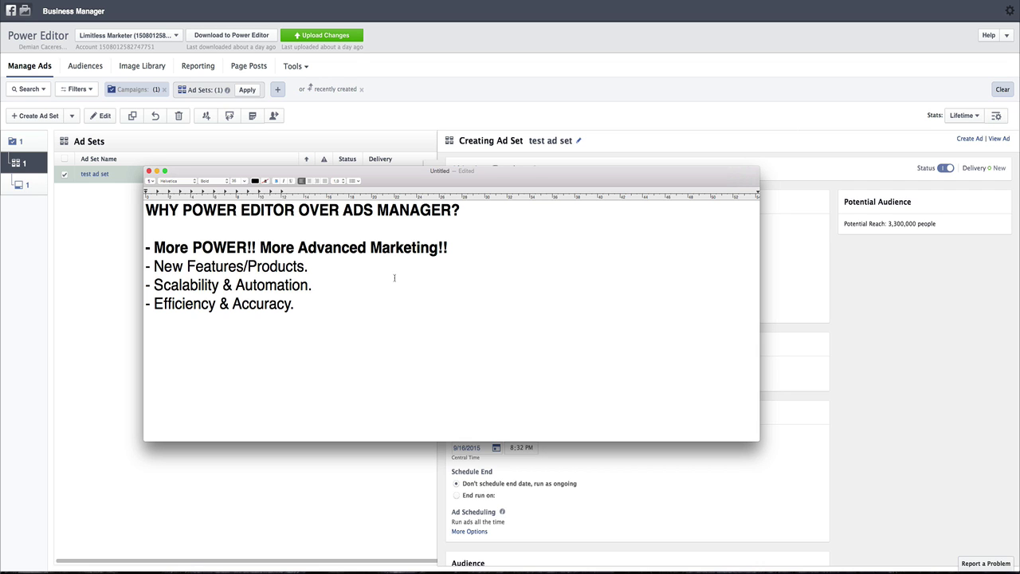
left_click_drag(386, 185, 454, 151)
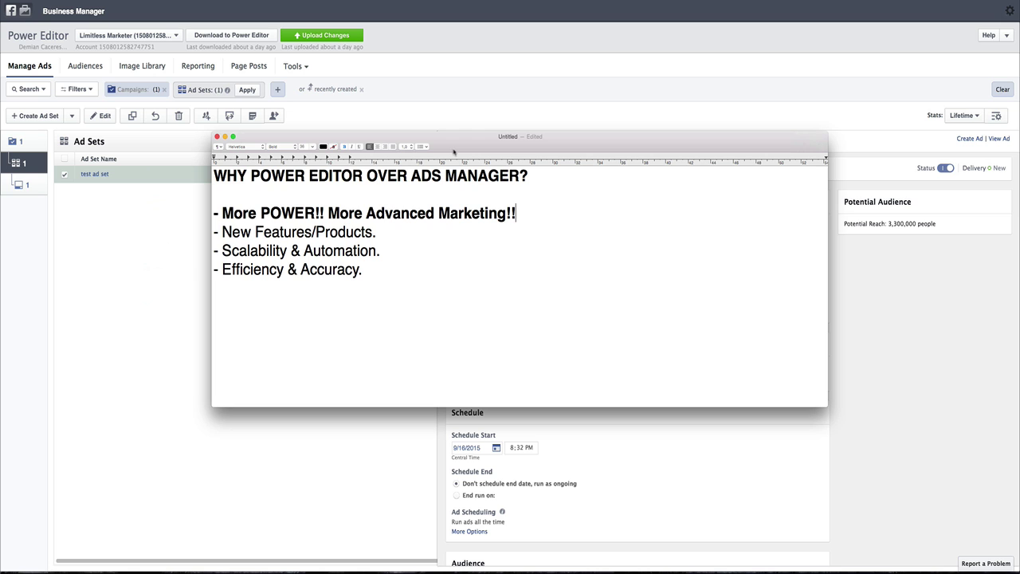
left_click_drag(319, 138, 314, 158)
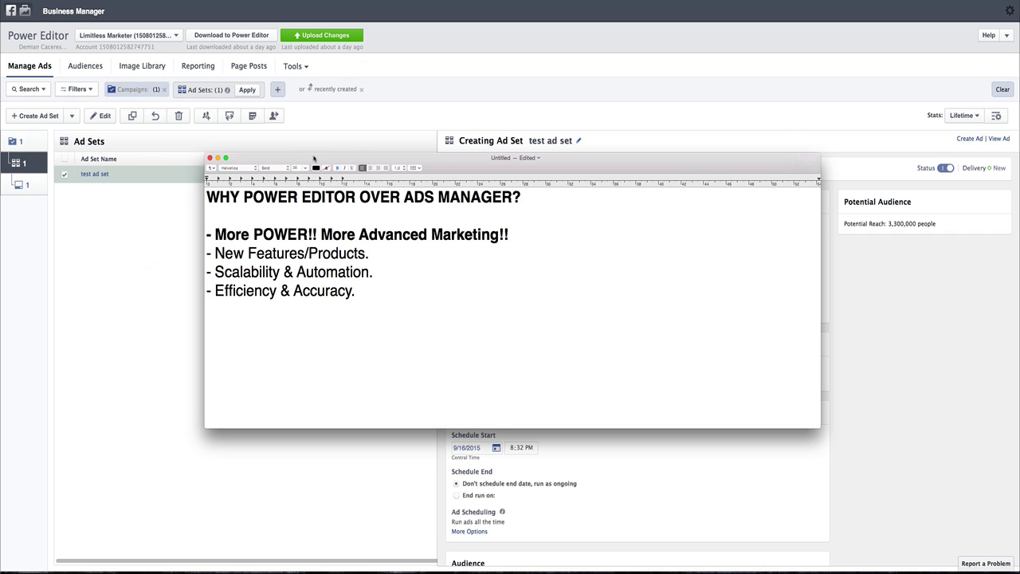
left_click_drag(314, 158, 305, 156)
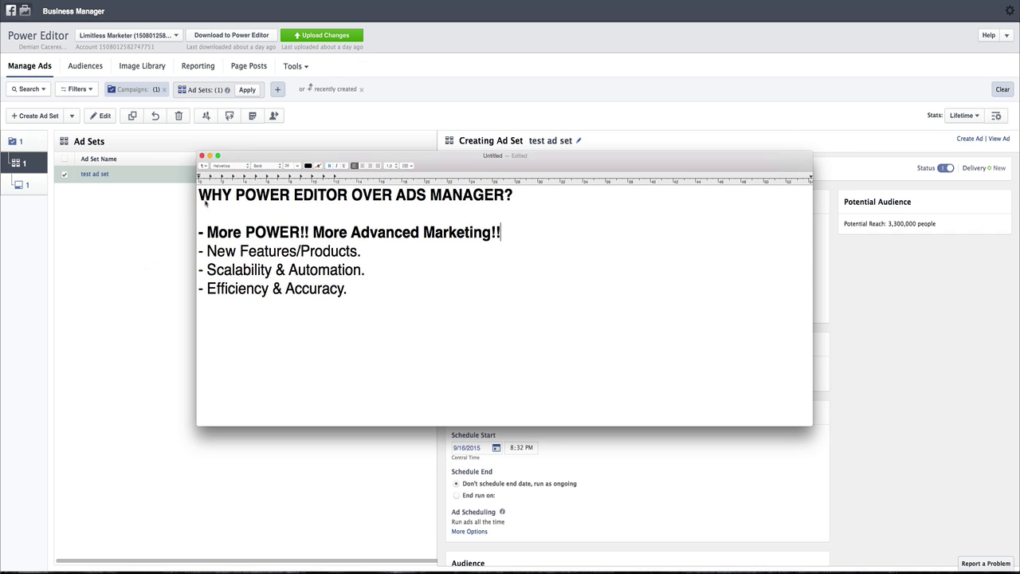
left_click_drag(362, 251, 339, 251)
left_click_drag(472, 168, 478, 203)
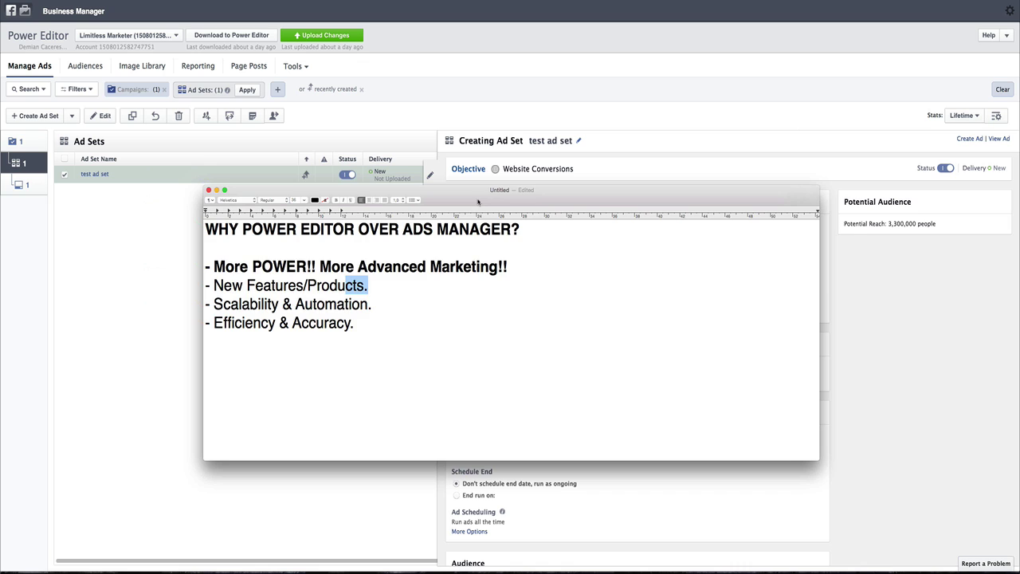
mouse_move(478, 203)
left_mouse_down()
mouse_move(498, 199)
mouse_move(474, 198)
mouse_move(476, 209)
left_mouse_up()
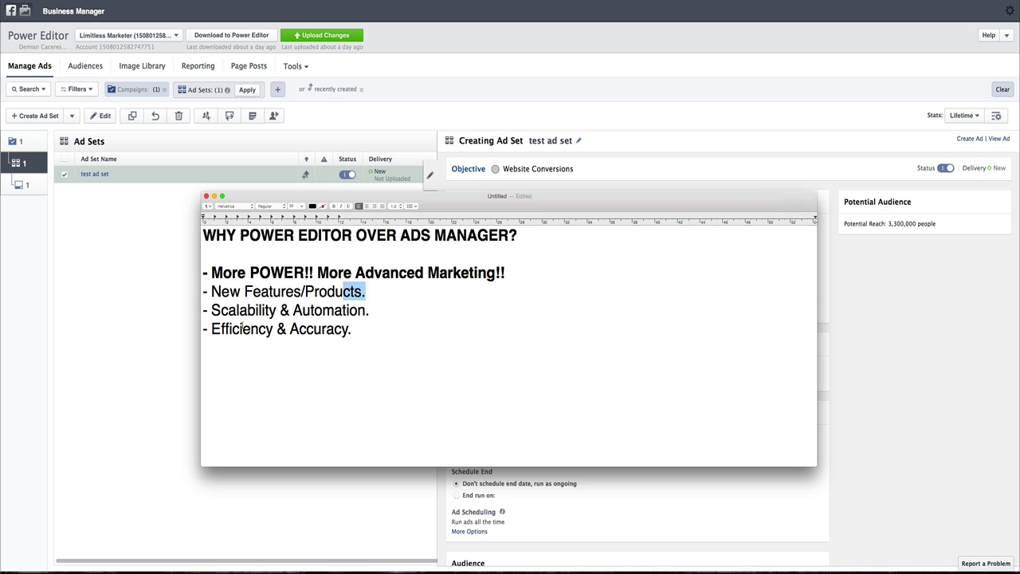
Step: Return to Power Editor and examine the test ad set's schedule, audience, placement, pricing and delivery settings
left_click(118, 301)
scroll(694, 383, "down", 5)
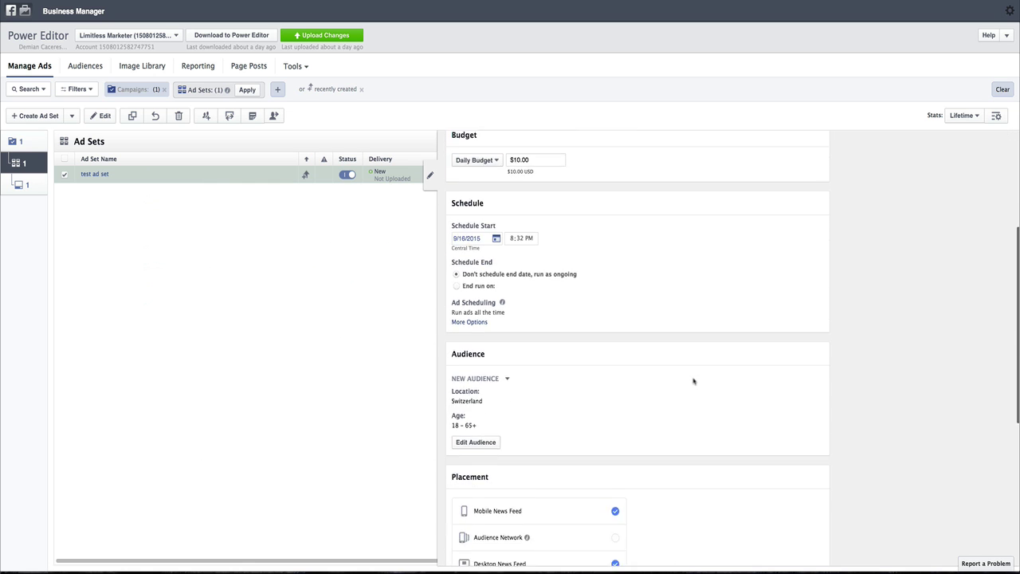
scroll(694, 381, "down", 5)
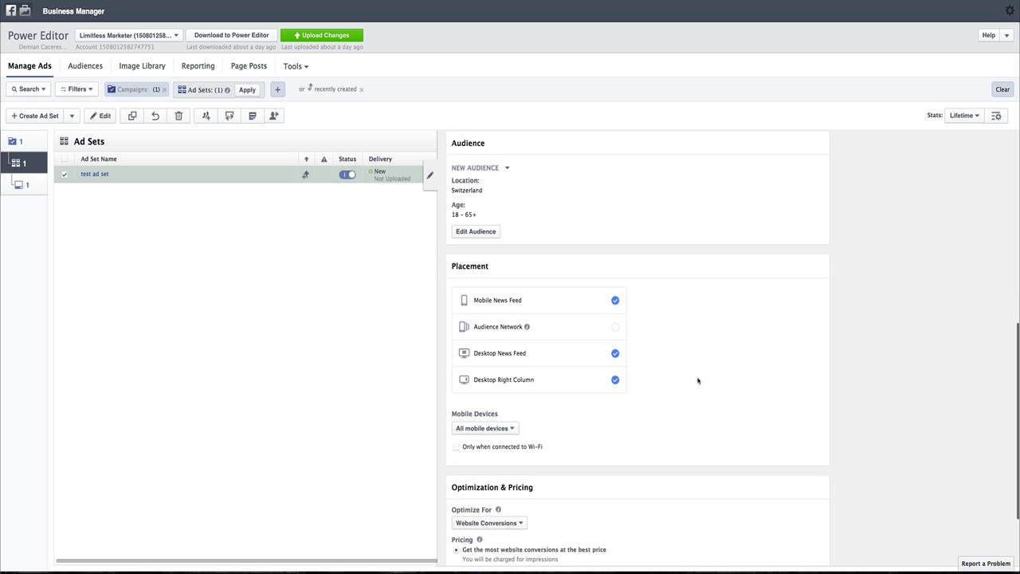
scroll(698, 380, "down", 3)
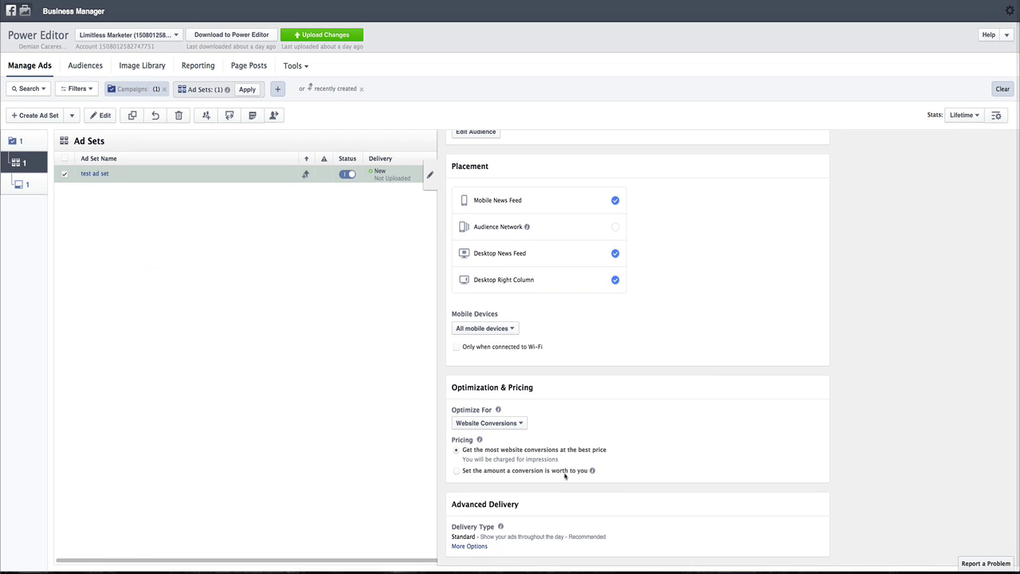
scroll(559, 468, "up", 1)
scroll(491, 384, "up", 4)
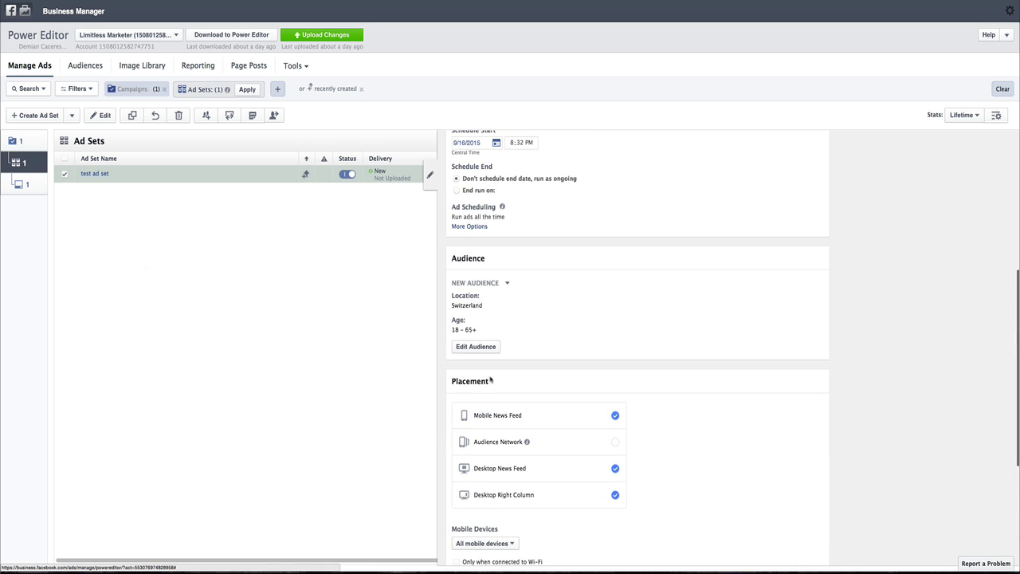
Step: Open the test ad set's audience for editing and examine the Advanced Combinations match types and targeting categories
left_click(481, 347)
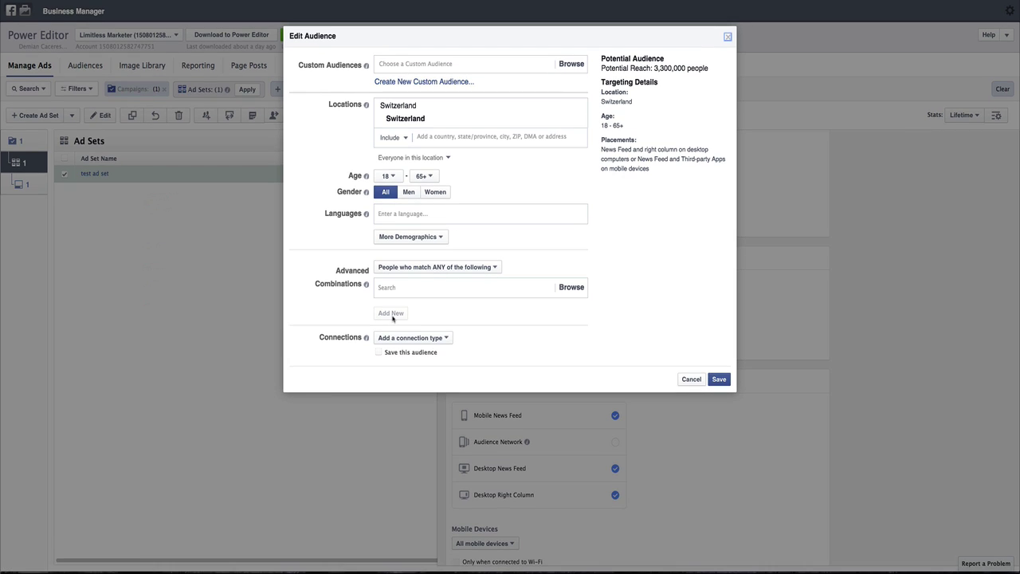
left_click(415, 266)
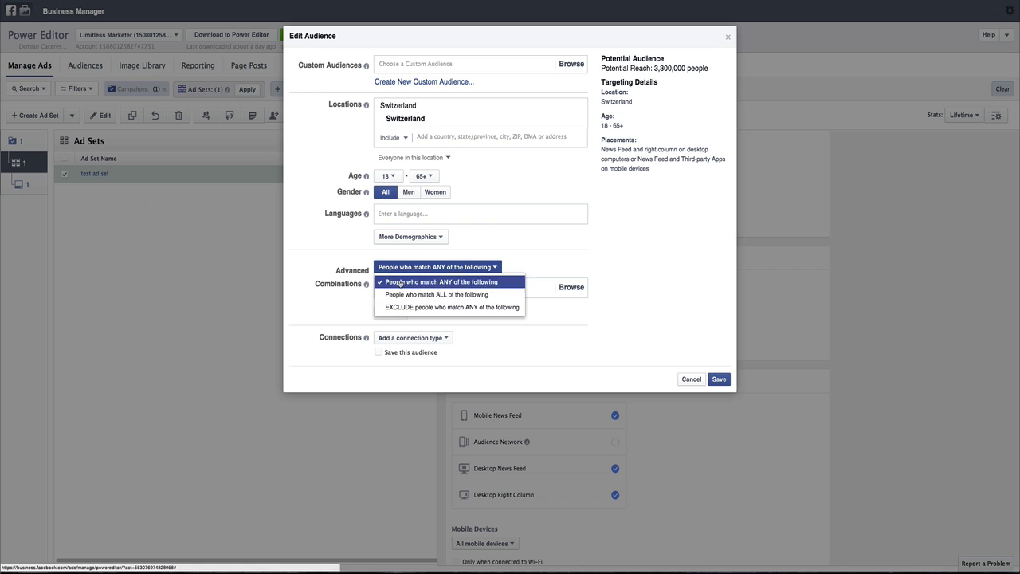
left_click(553, 315)
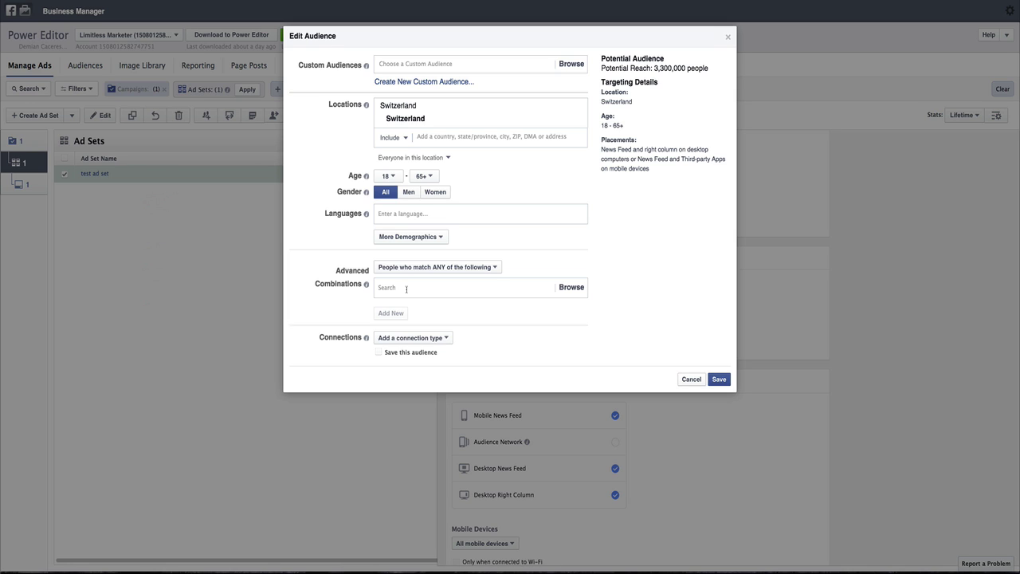
left_click(381, 289)
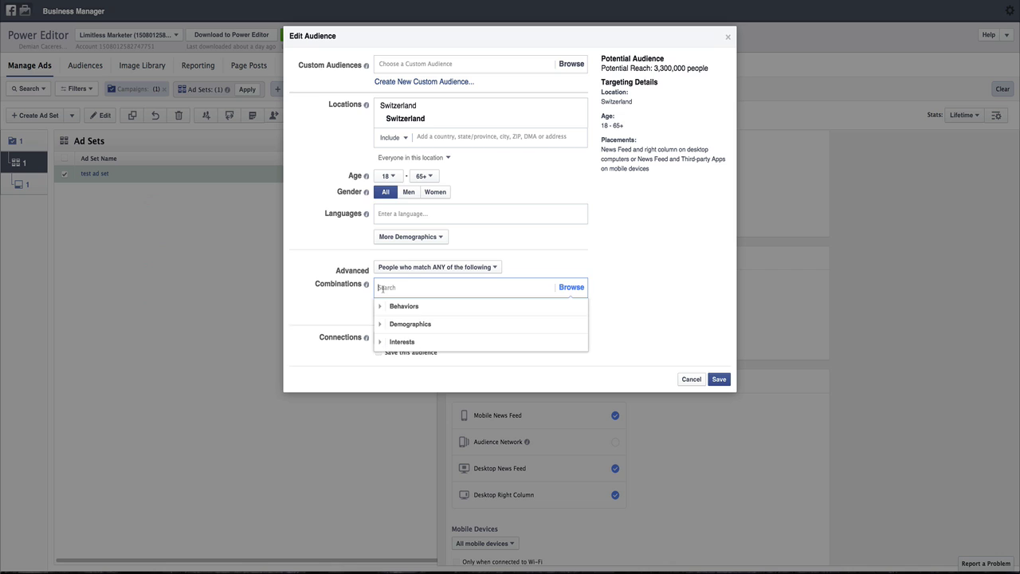
left_click(339, 309)
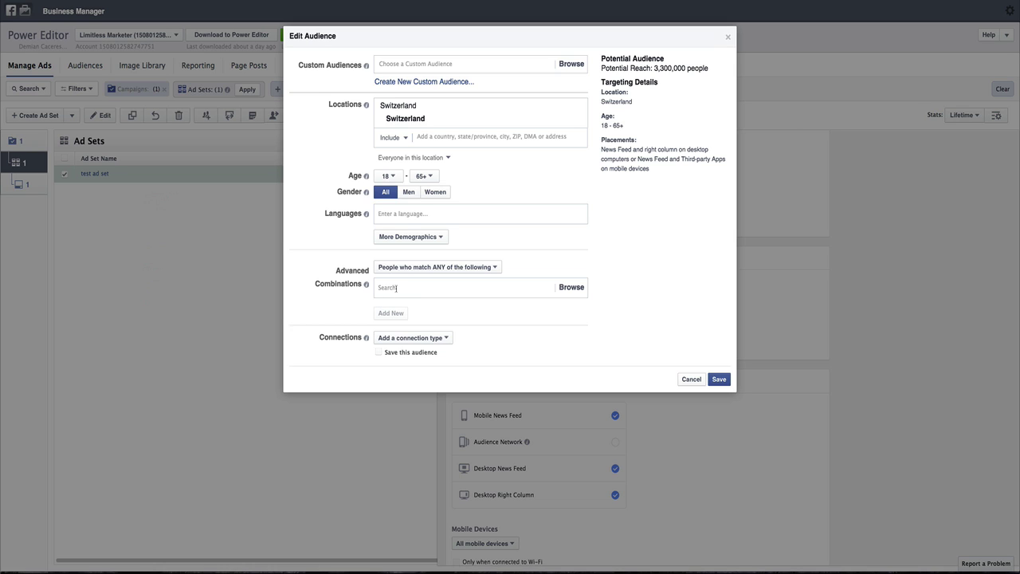
left_click(399, 290)
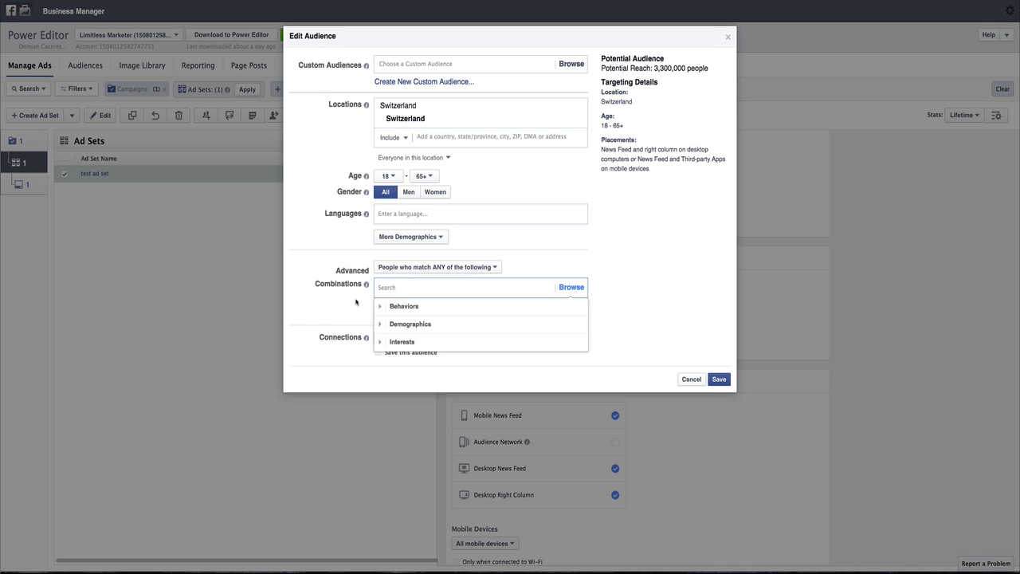
Step: Set Advanced Combinations to people who match ALL of the following and add the Coffee interest under Food and drink > Beverages
left_click(414, 272)
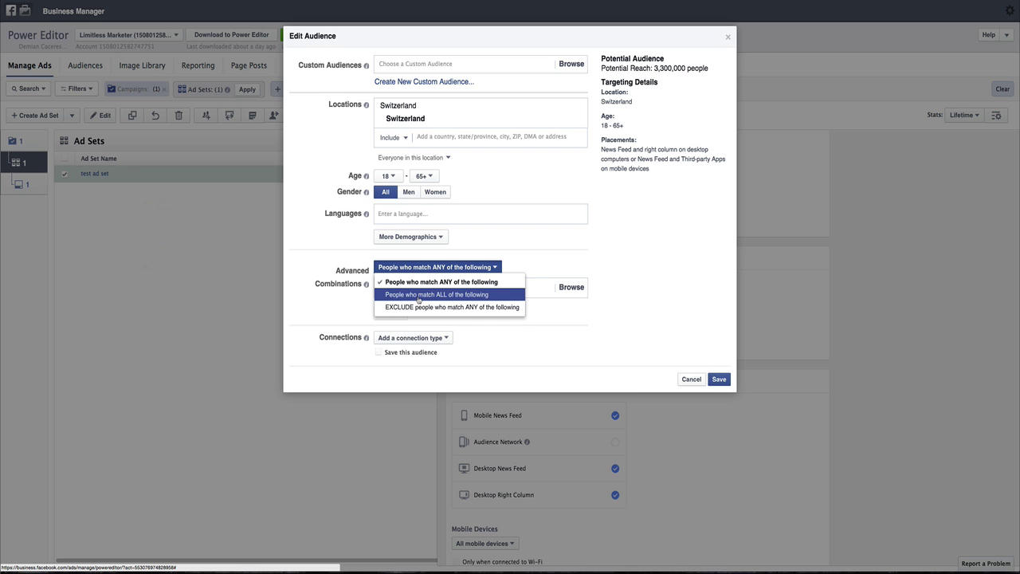
left_click(419, 295)
left_click(426, 292)
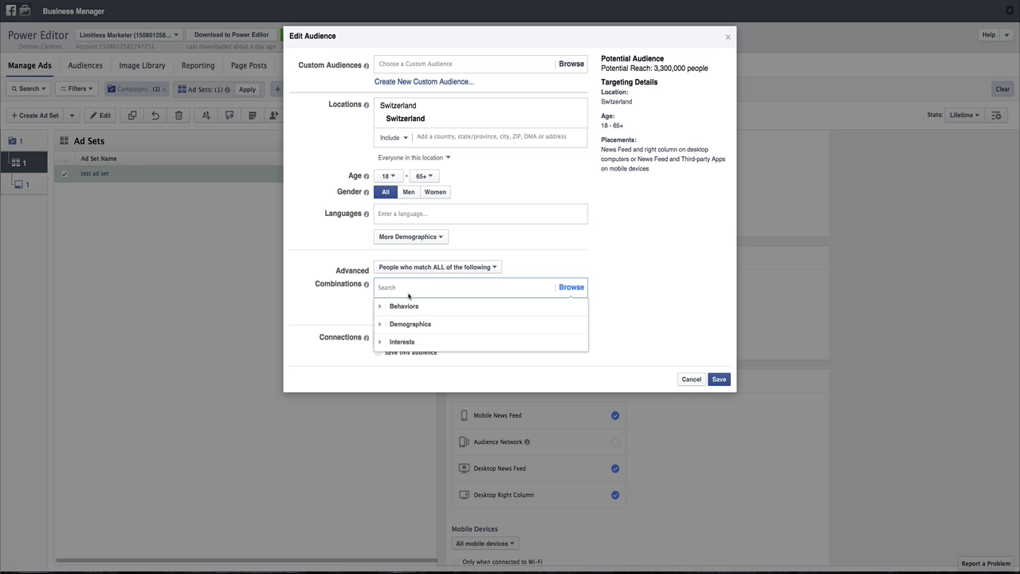
type("coffer")
key("BackSpace")
type("e")
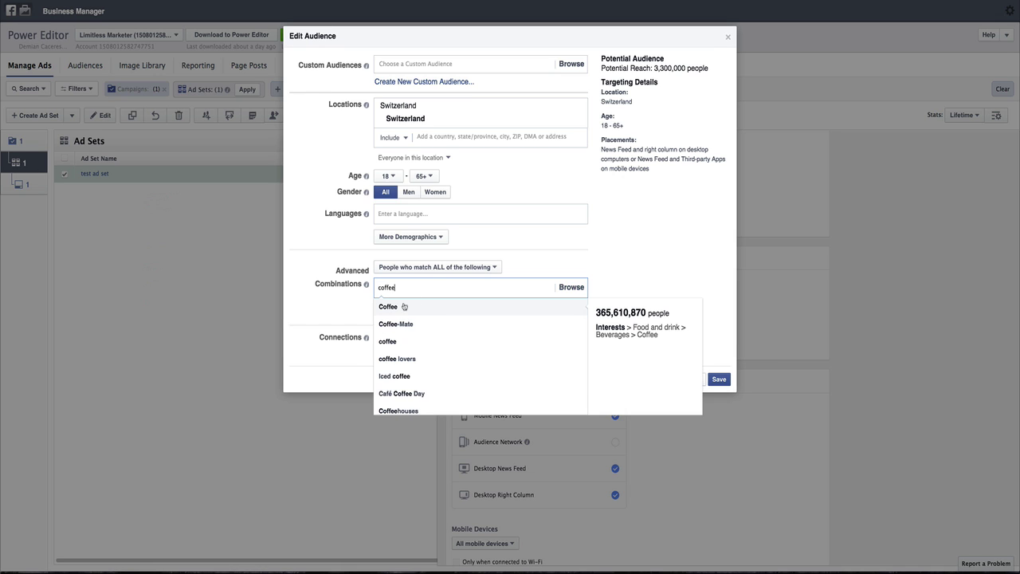
left_click(404, 307)
Step: Add the lowercase coffee interest from Additional Interests to the audience's Advanced Combinations
type("c")
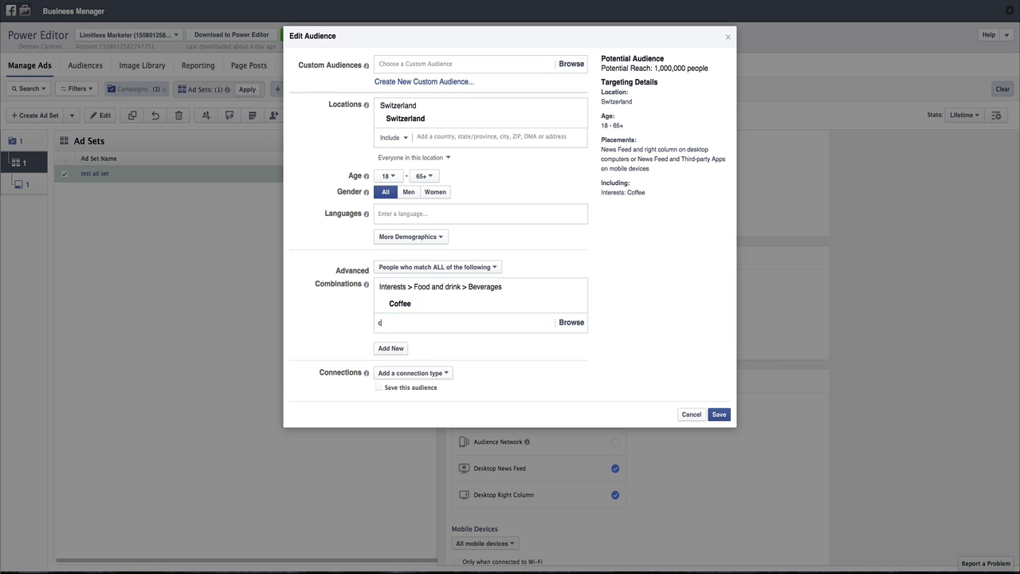
type("offee")
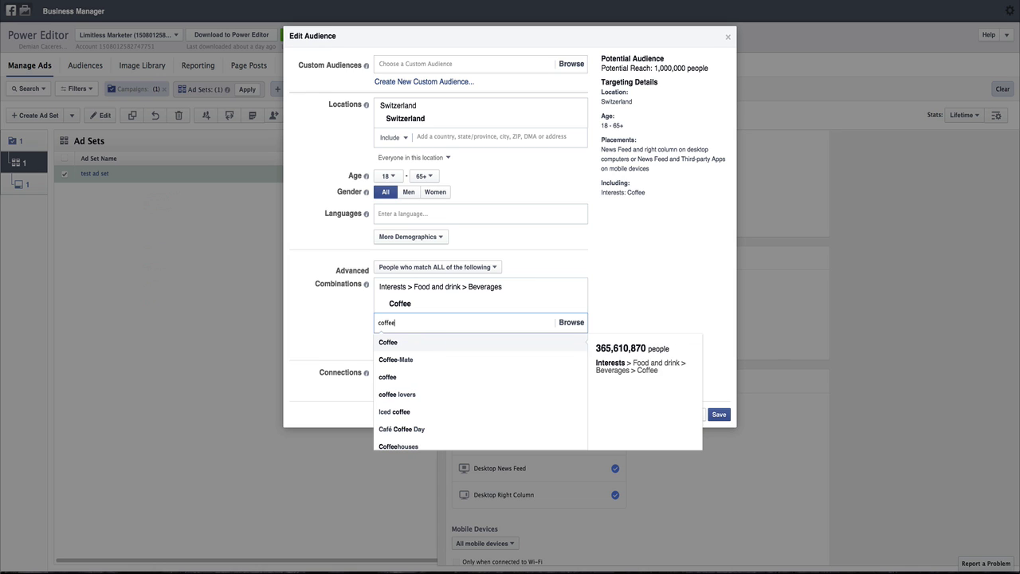
left_click(398, 377)
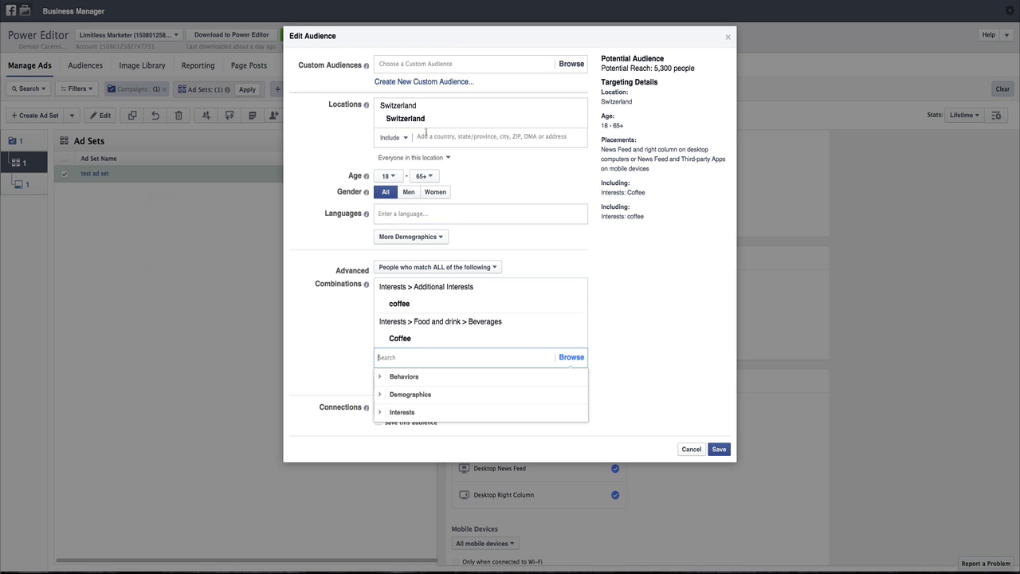
Step: Replace the audience location Switzerland with United States
left_click(577, 121)
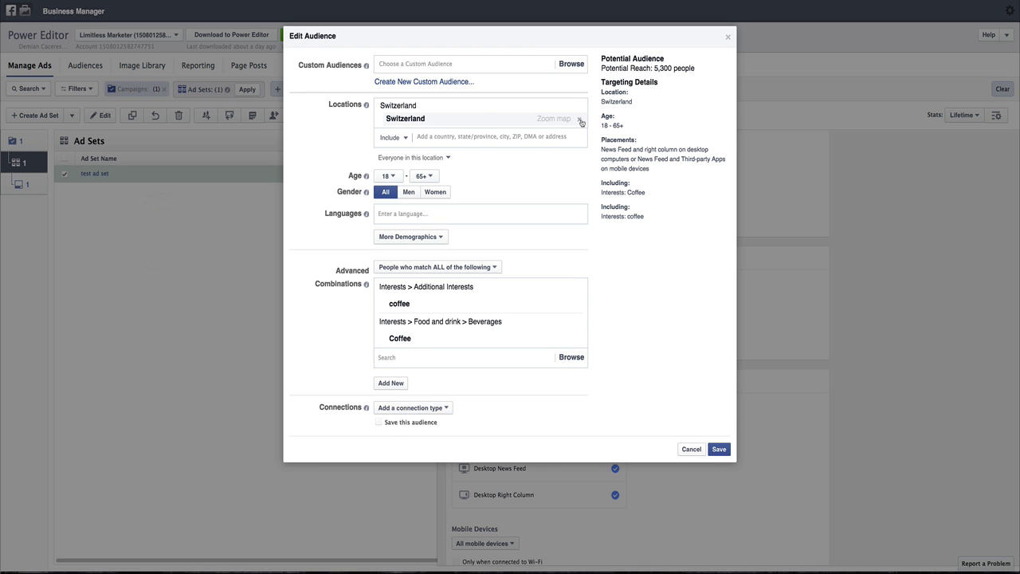
left_click(581, 121)
type("uni")
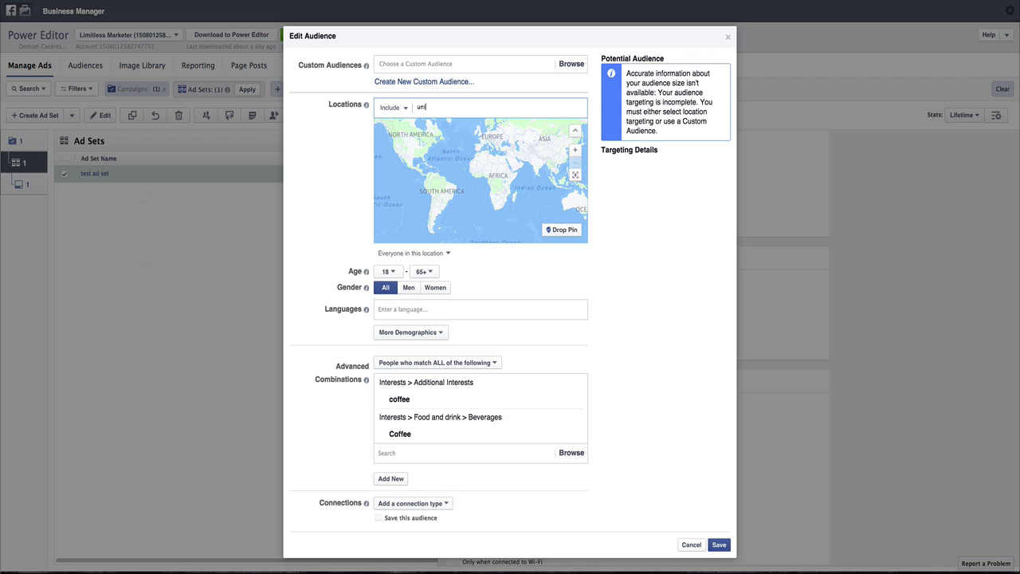
type("ted s")
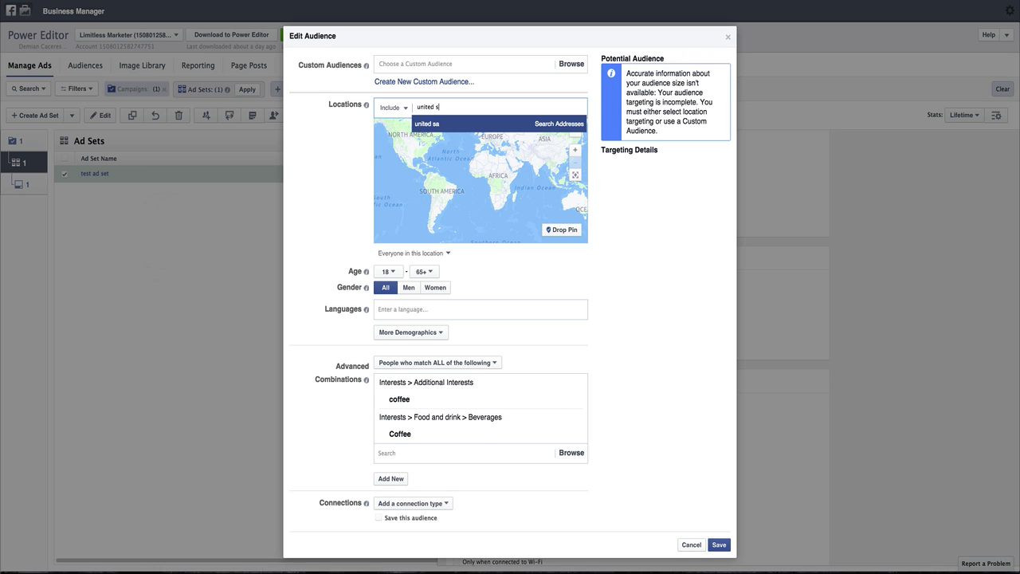
type("tate")
type("s")
left_click(445, 129)
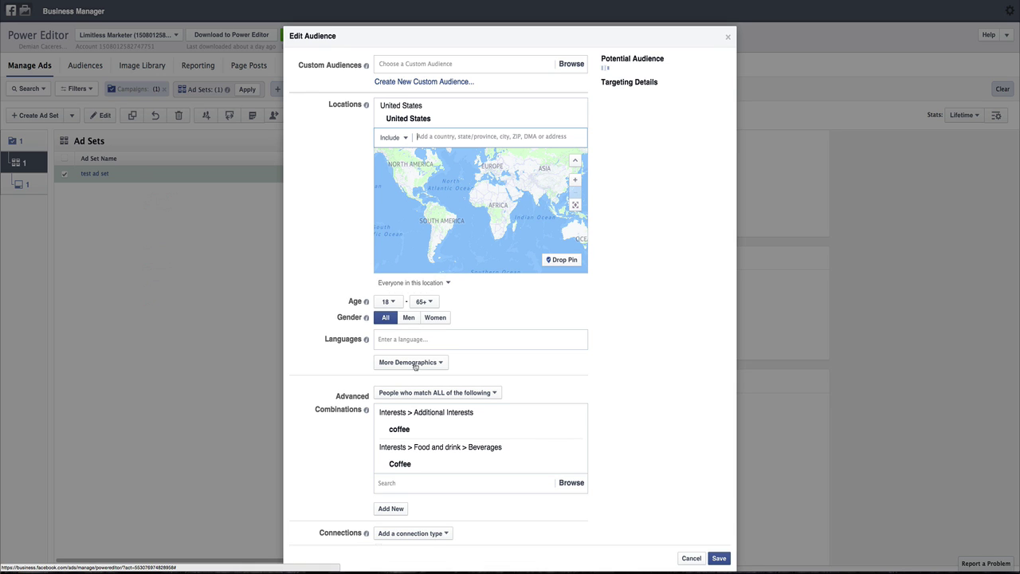
Step: Remove the Additional Interests coffee entry from Advanced Combinations and add the same interest again
scroll(423, 399, "down", 2)
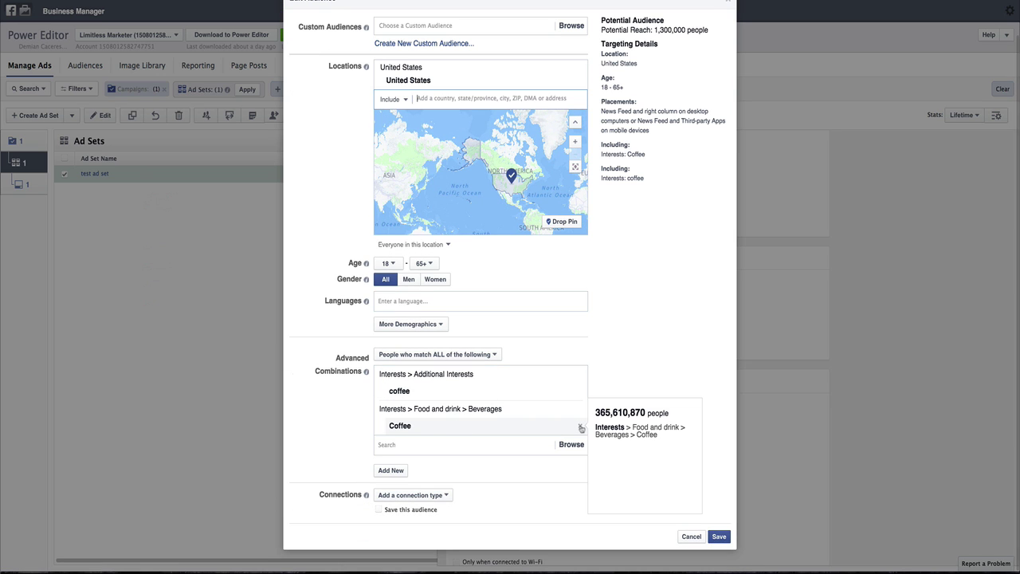
left_click(581, 394)
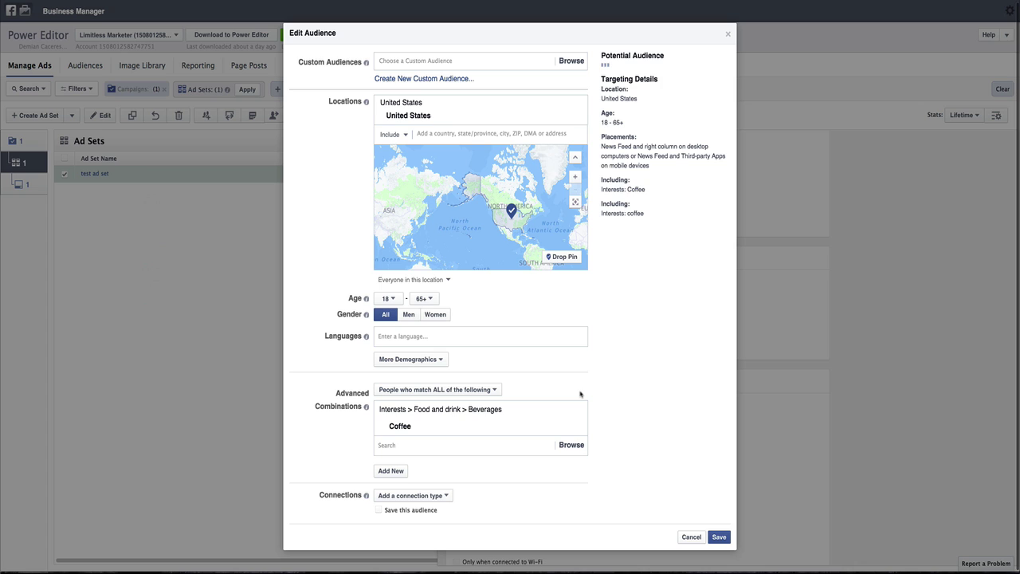
left_click(420, 443)
type("ffee")
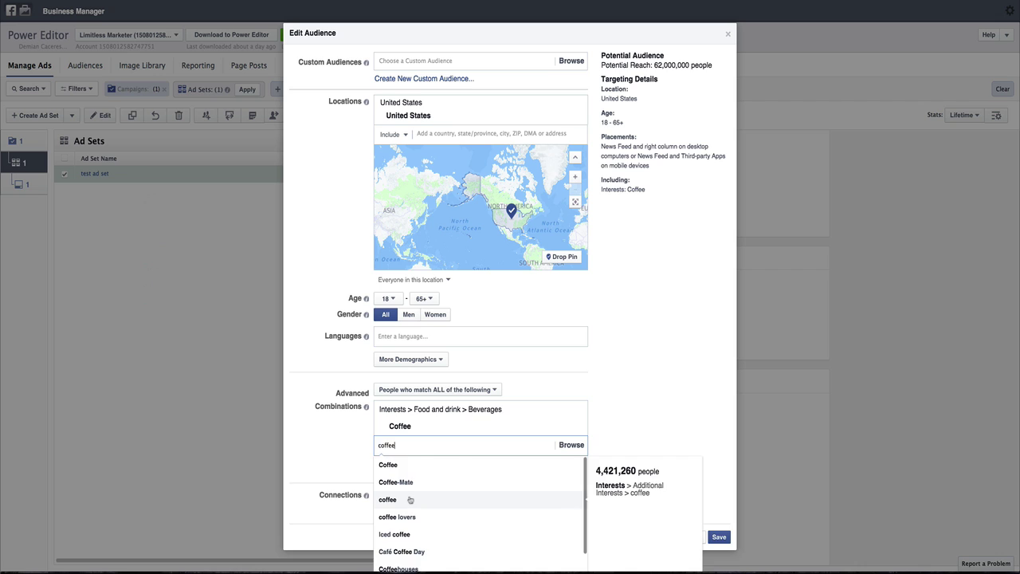
left_click(410, 500)
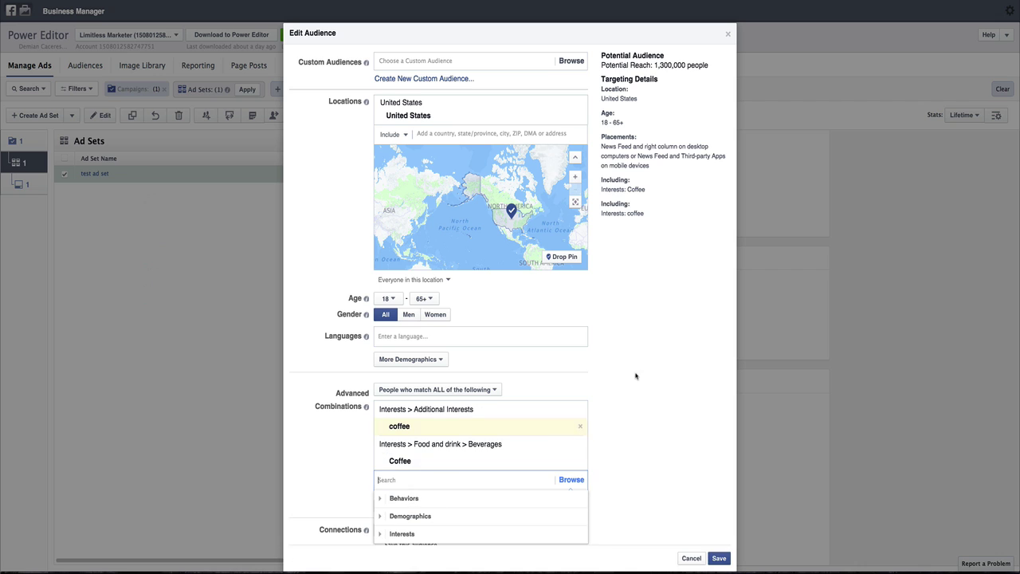
left_click(342, 476)
Step: Review the audience's combined coffee targeting and the available match and exclude types for Advanced Combinations
scroll(558, 263, "down", 2)
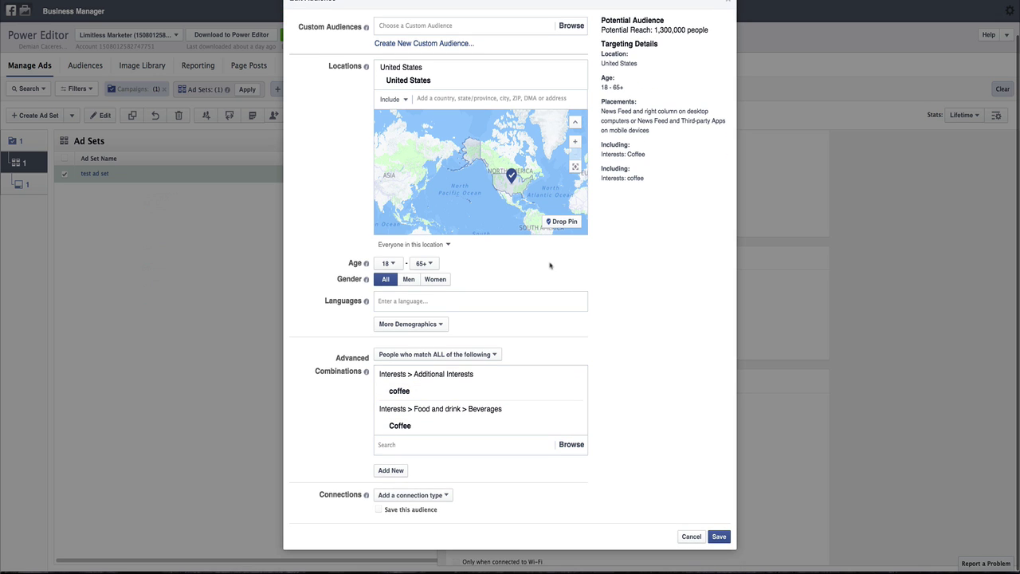
mouse_move(424, 394)
scroll(326, 417, "up", 2)
scroll(340, 427, "down", 2)
left_click(397, 356)
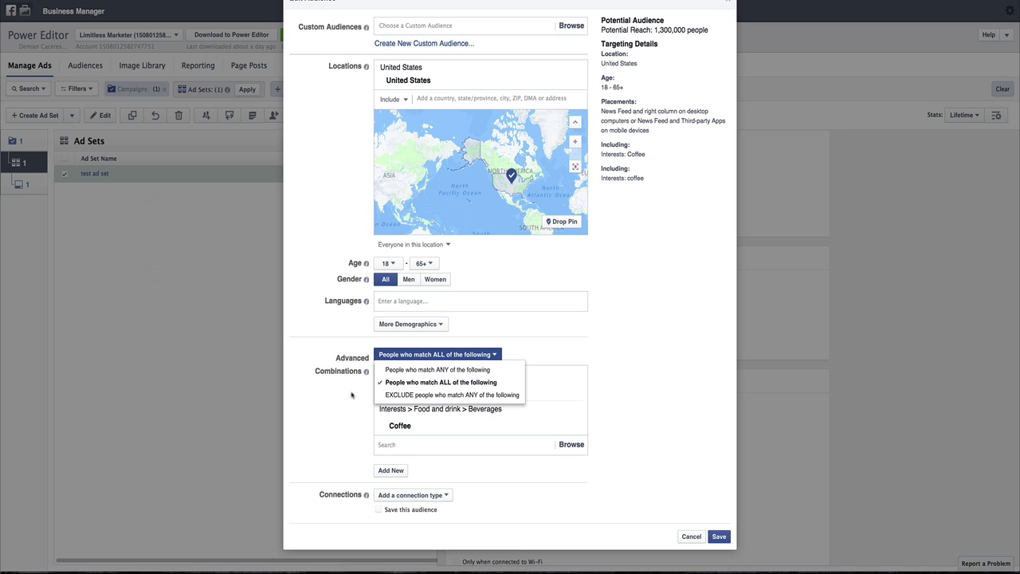
left_click(614, 416)
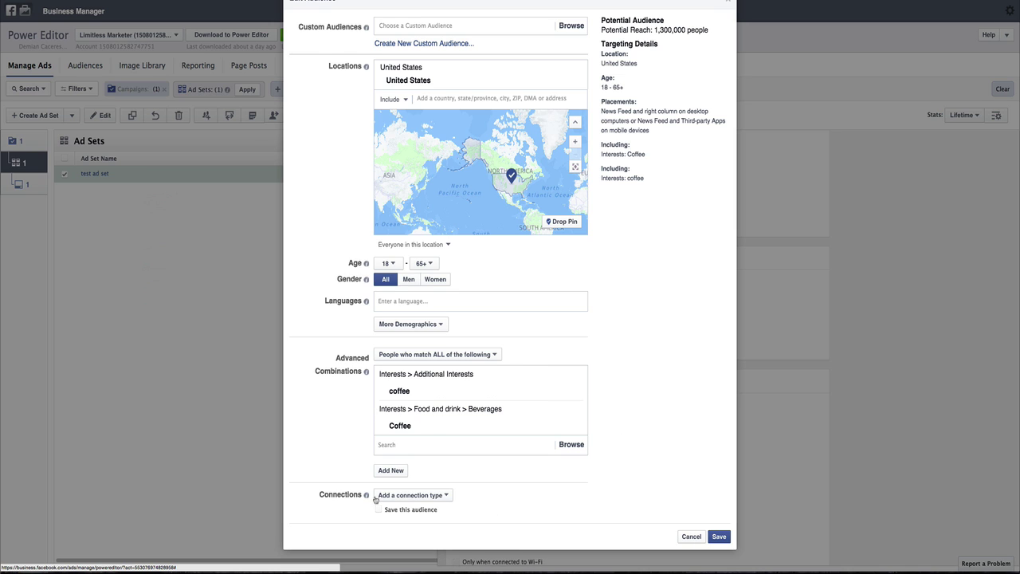
Step: Discard the audience edits and show the test ad campaign's settings at campaign level
left_click(690, 537)
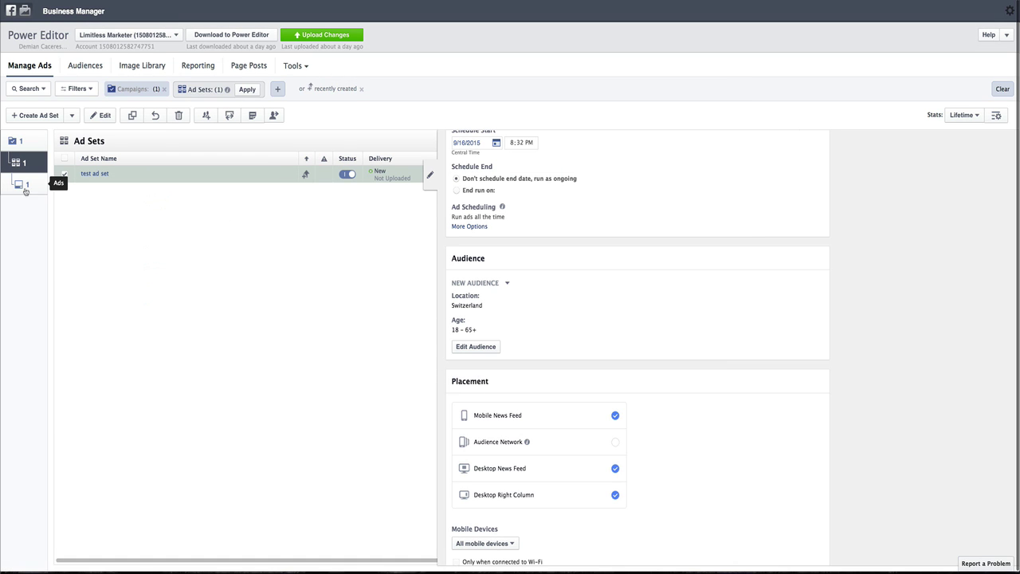
left_click(28, 149)
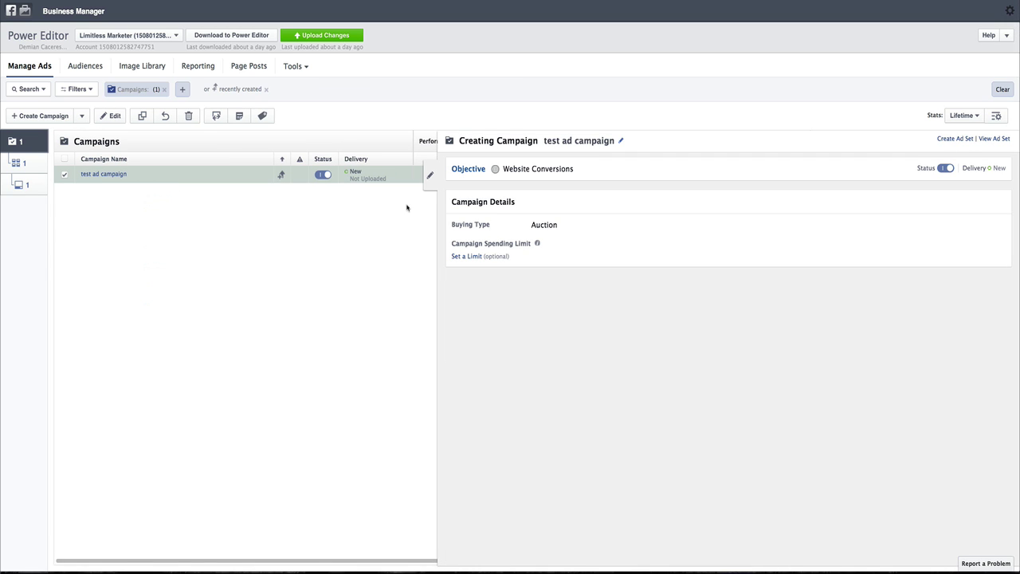
Step: Check the test campaign's Website Conversions objective and show the settings of the test ad
left_click_drag(503, 169, 574, 169)
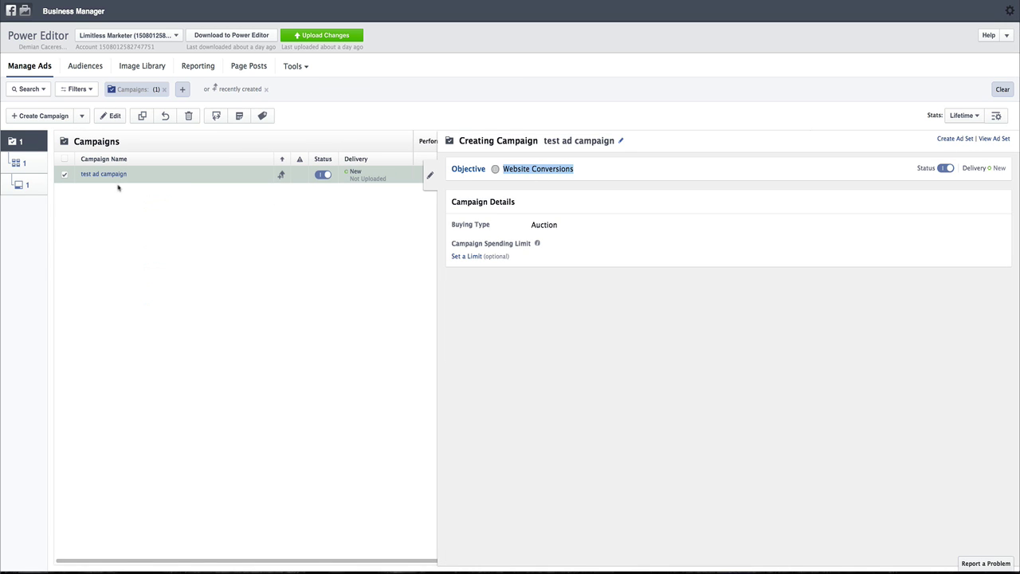
left_click(36, 194)
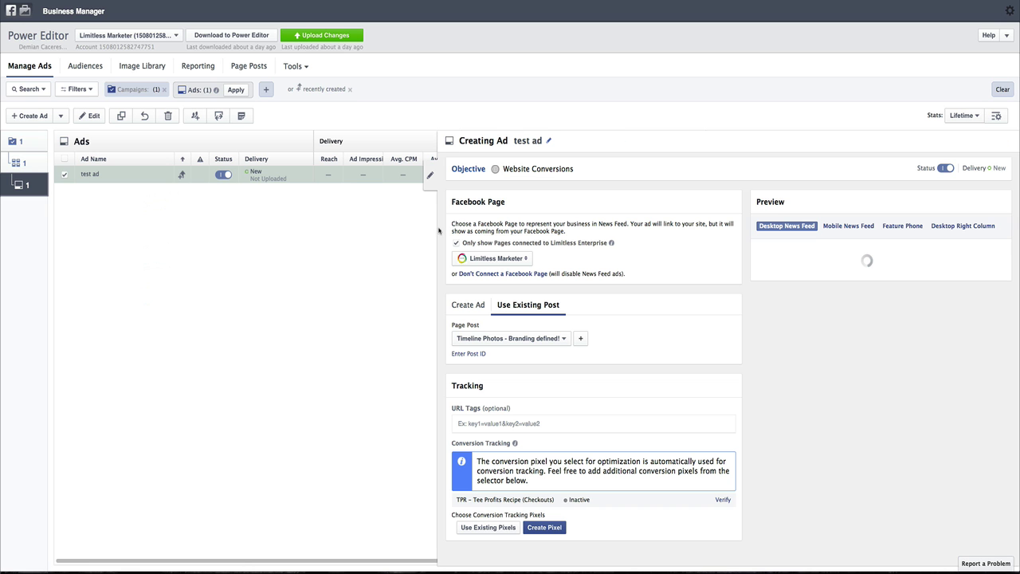
scroll(612, 254, "down", 1)
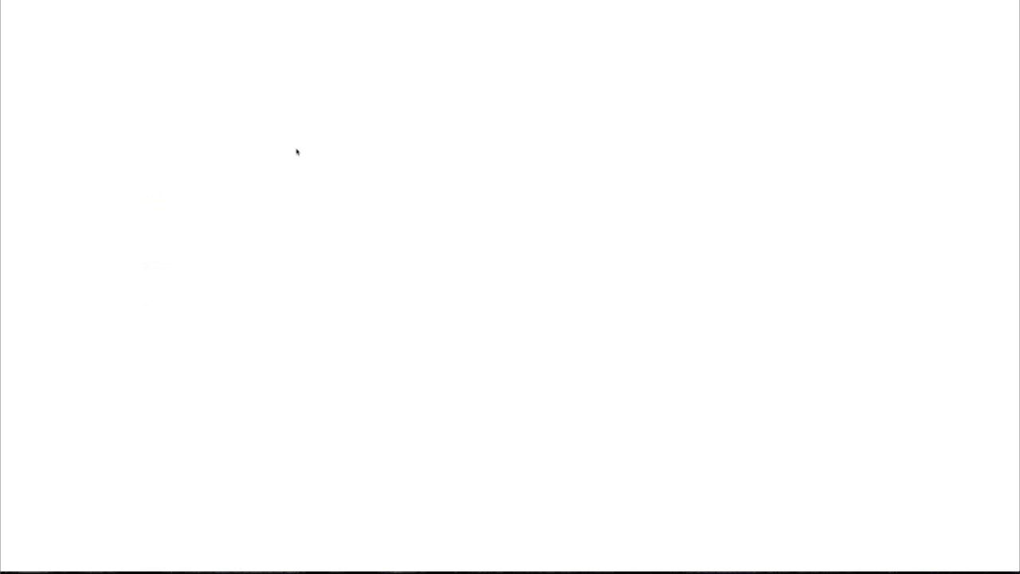
Step: Switch to the Ads Manager campaign form and review it from the Website Conversions objective down to the ad creative, text and preview
scroll(482, 273, "up", 6)
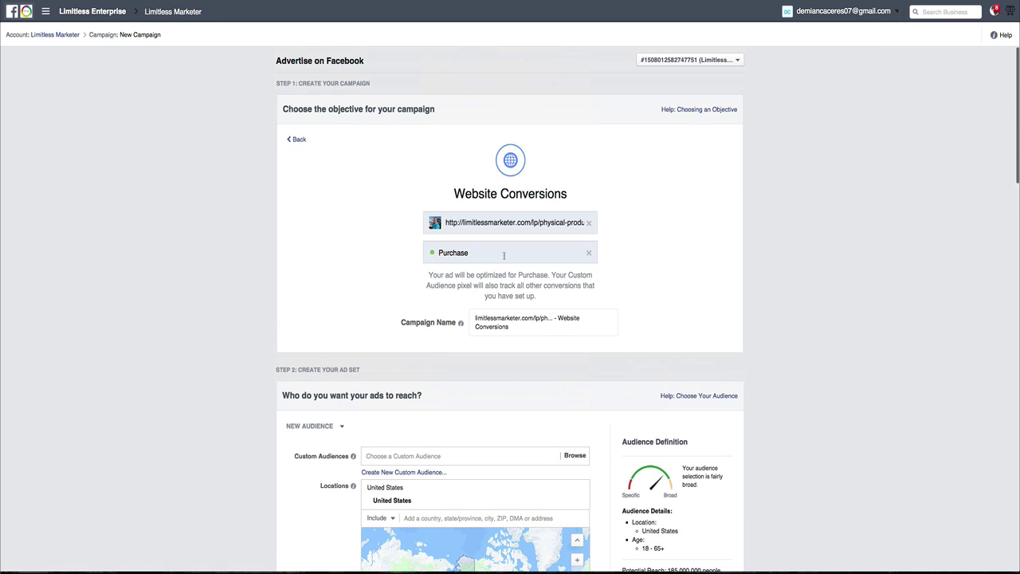
scroll(473, 193, "down", 1)
left_click_drag(456, 165, 567, 164)
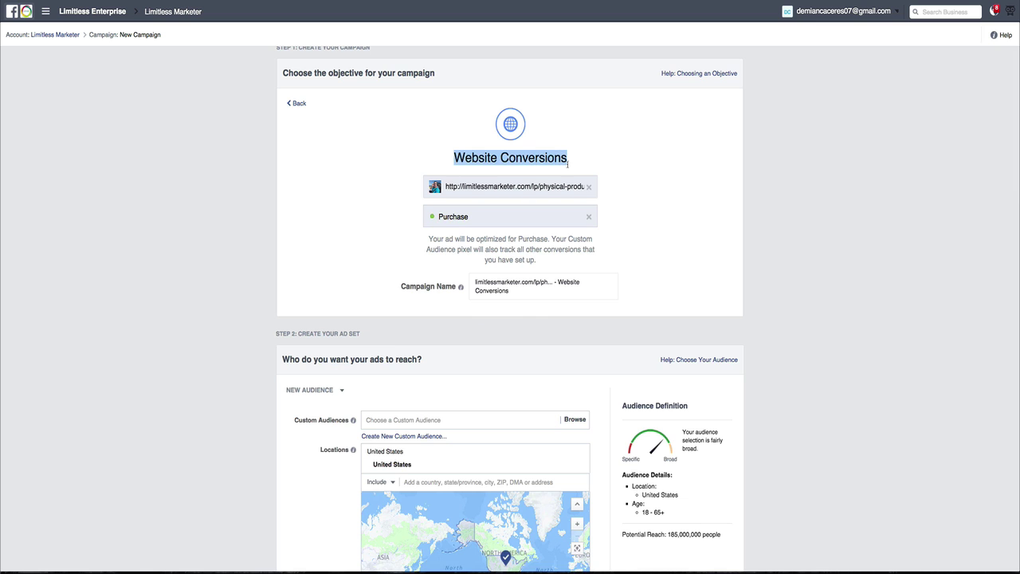
scroll(621, 262, "down", 15)
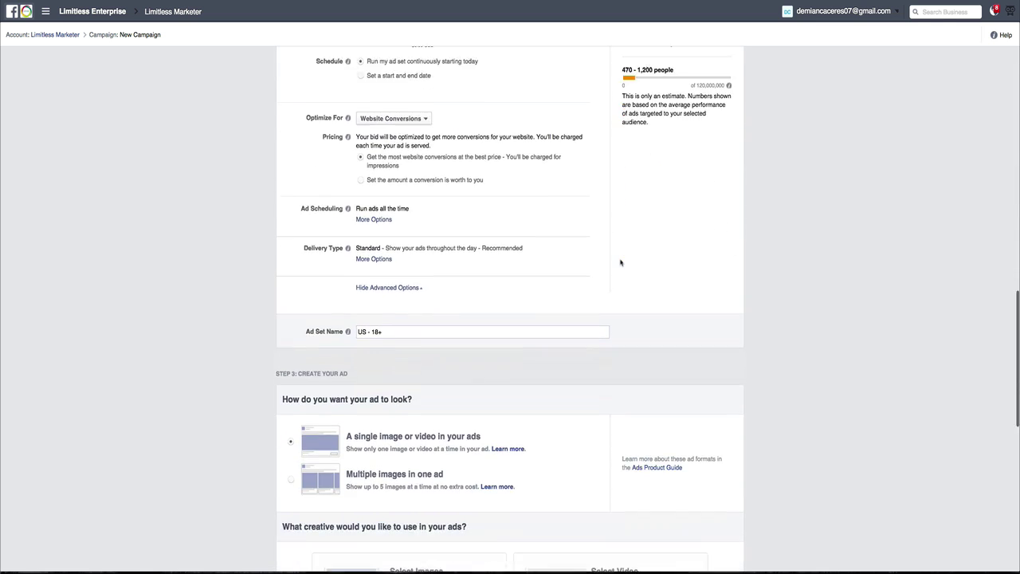
scroll(544, 290, "down", 5)
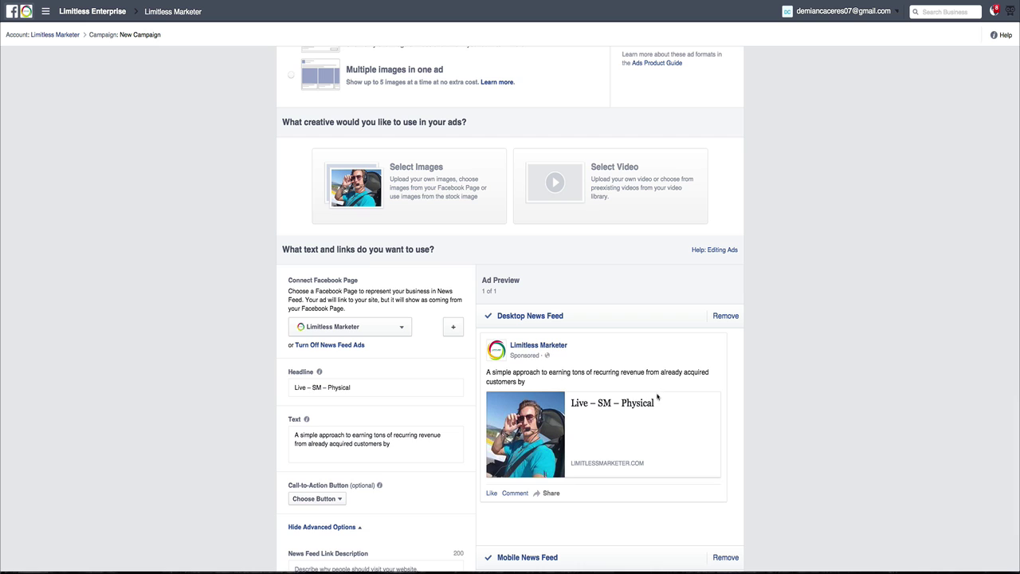
scroll(658, 397, "down", 4)
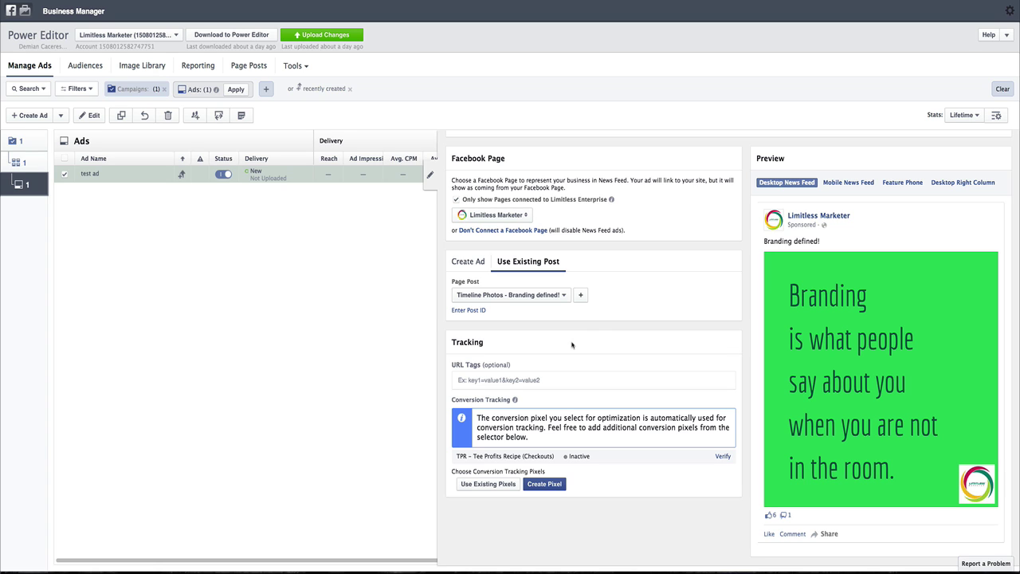
Step: In Power Editor, look at the form for creating a new page post and the test ad's existing page post selection
left_click(581, 295)
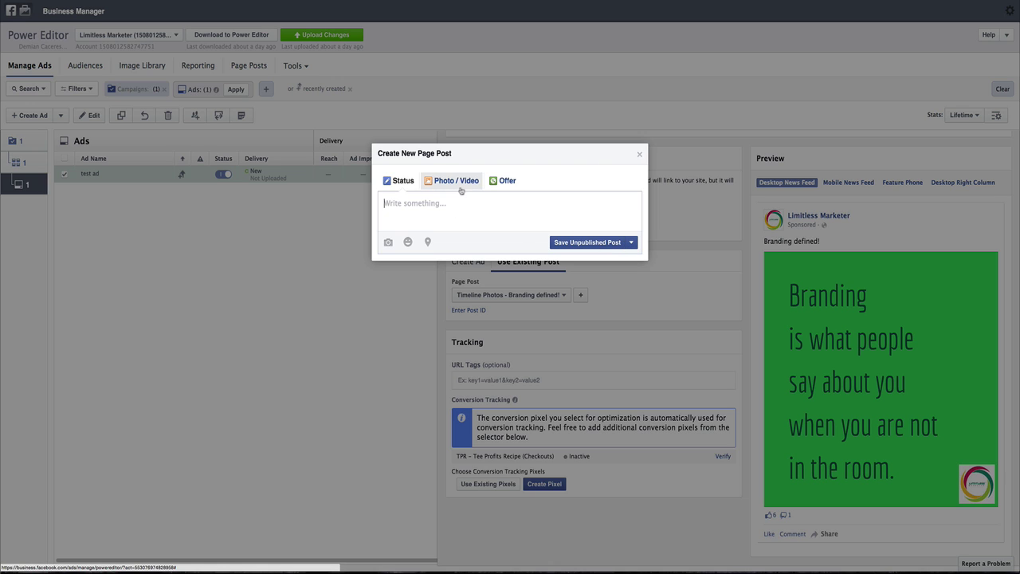
left_click(641, 154)
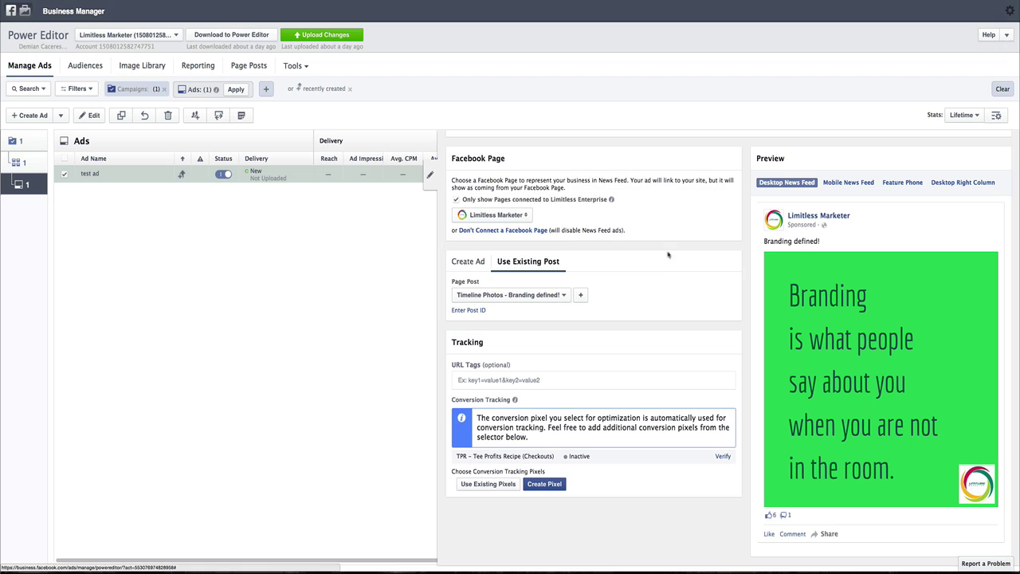
left_click(547, 295)
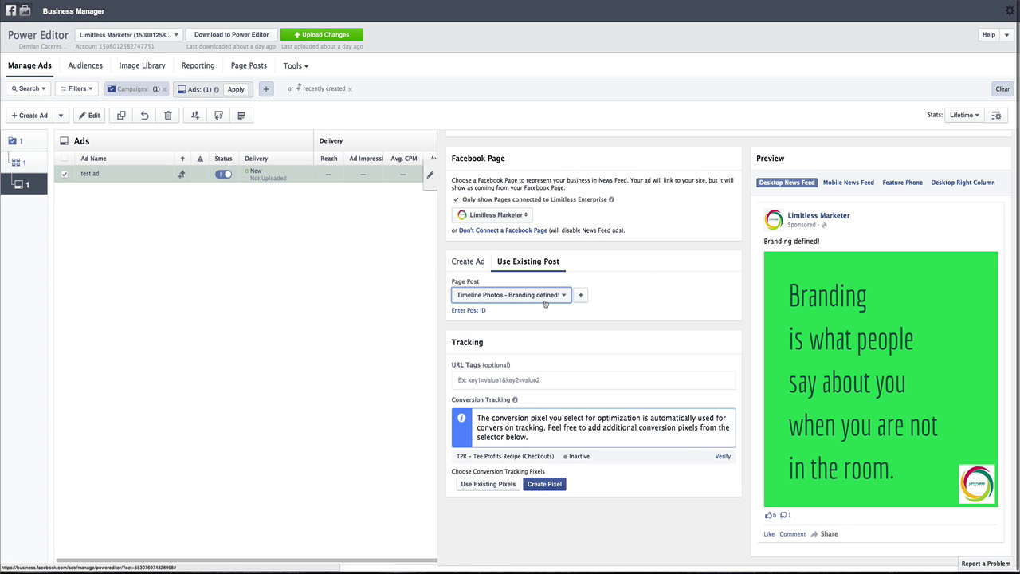
left_click(710, 309)
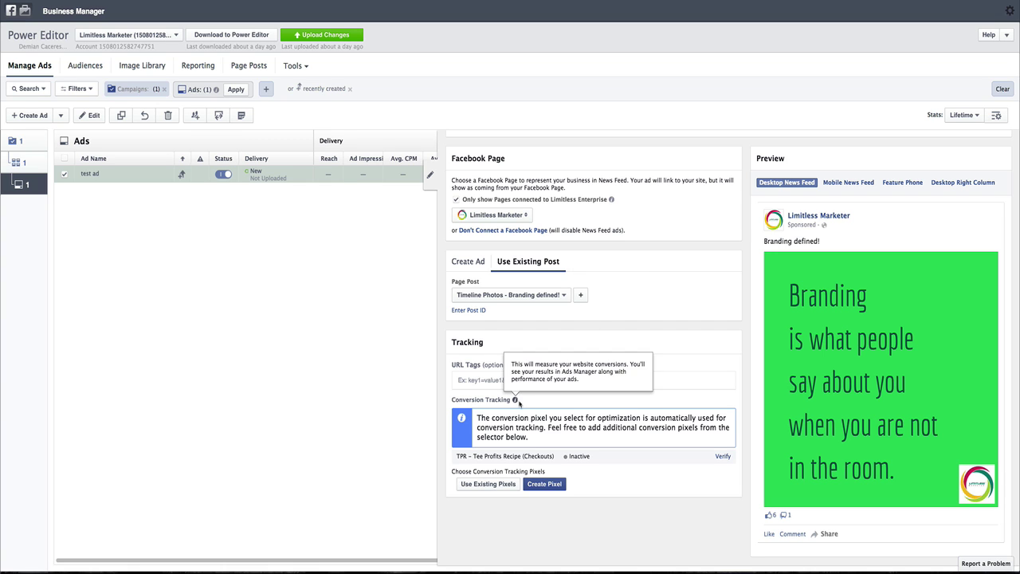
Step: Switch to the TextEdit notes, highlight the Scalability & Automation point, and return to Power Editor
mouse_move(367, 572)
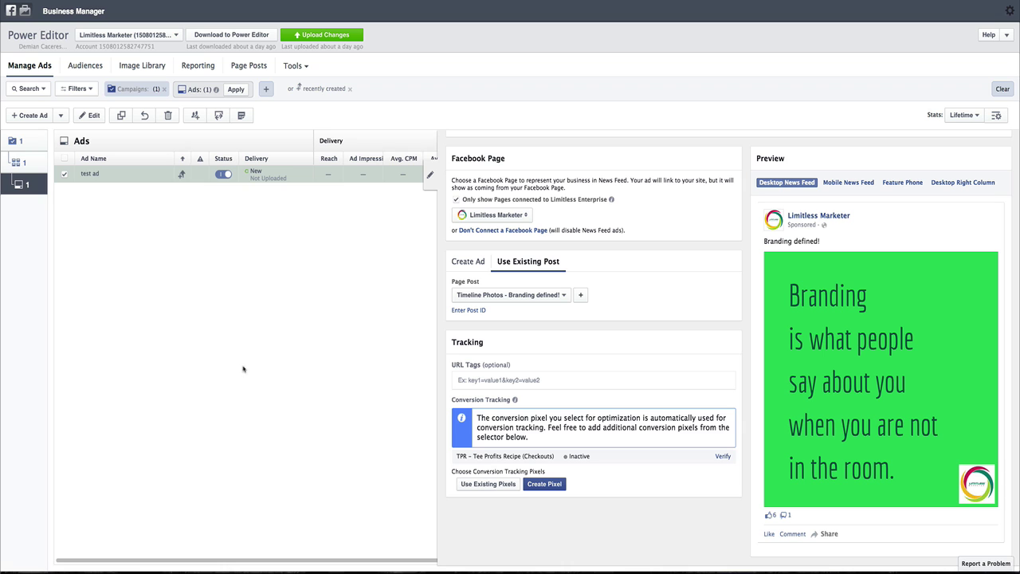
left_click(668, 559)
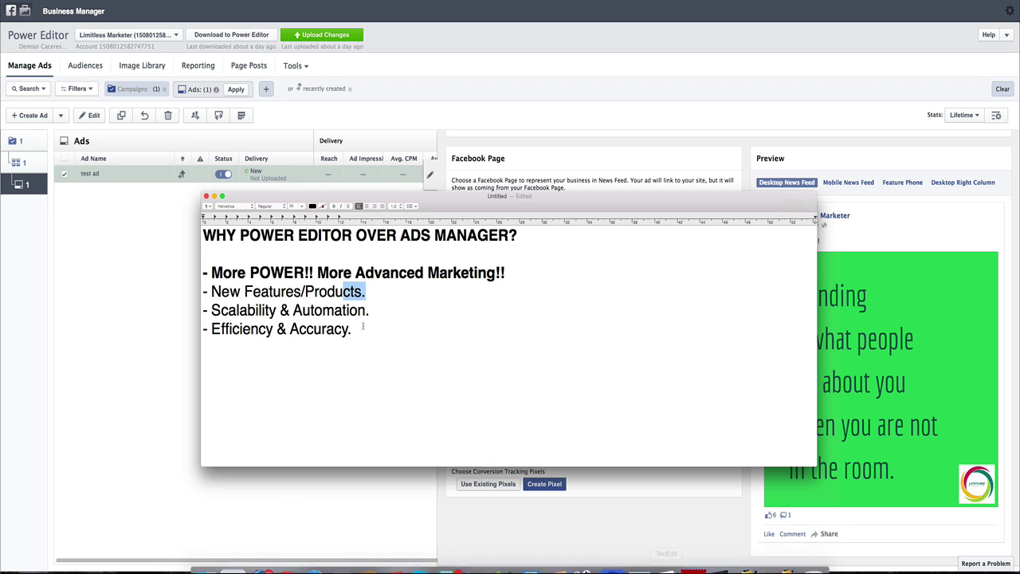
left_click(302, 292)
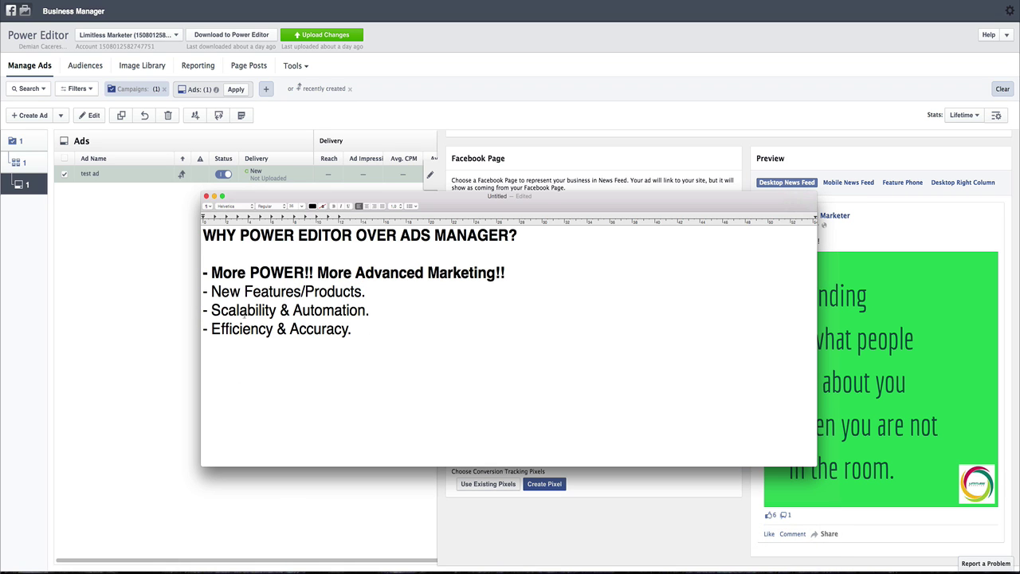
left_click_drag(228, 310, 335, 310)
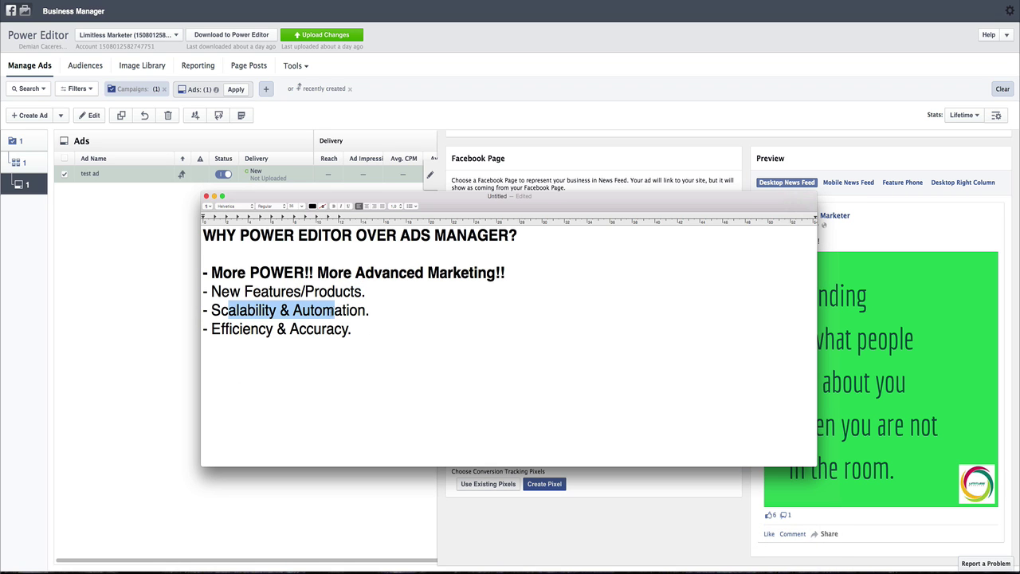
left_click(105, 332)
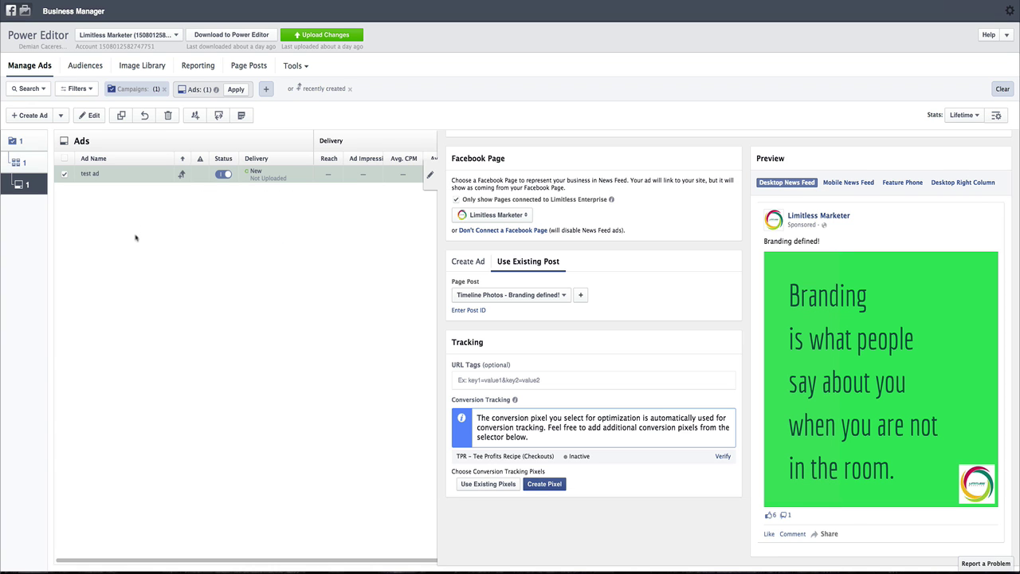
Step: Show the test ad set in the ad set list without its editing pane and open Split Audience for it
left_click(29, 165)
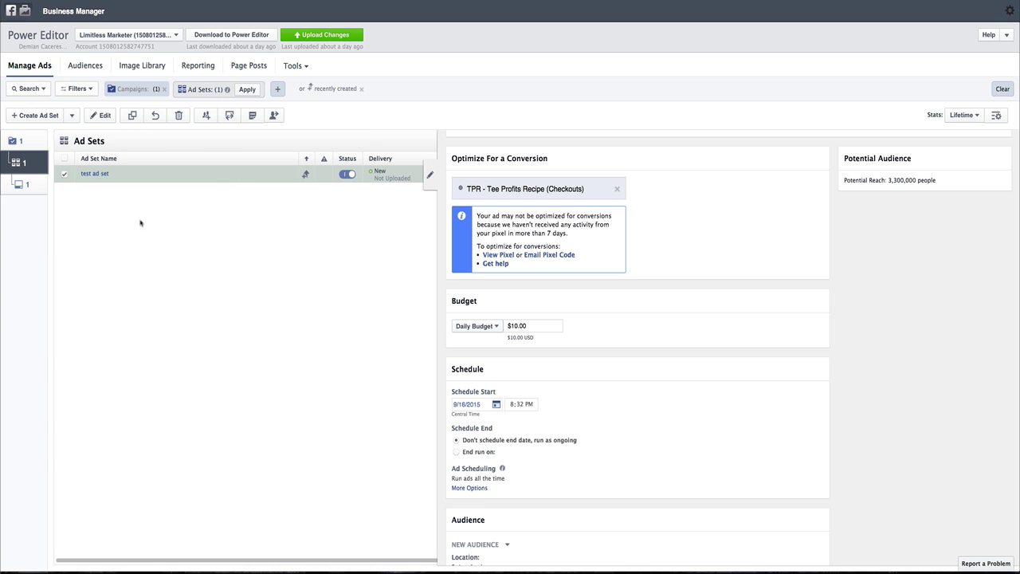
left_click(429, 175)
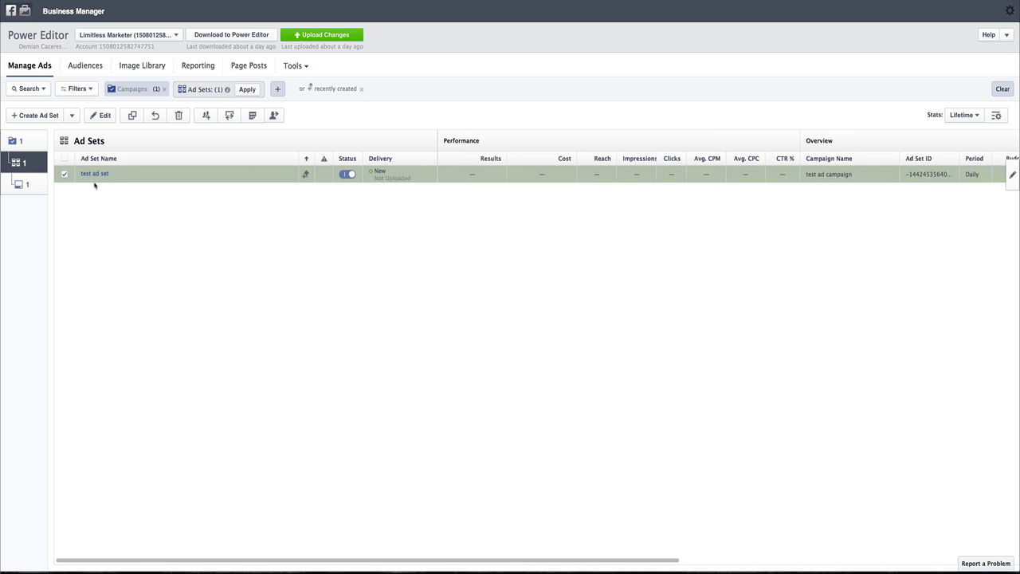
left_click(275, 116)
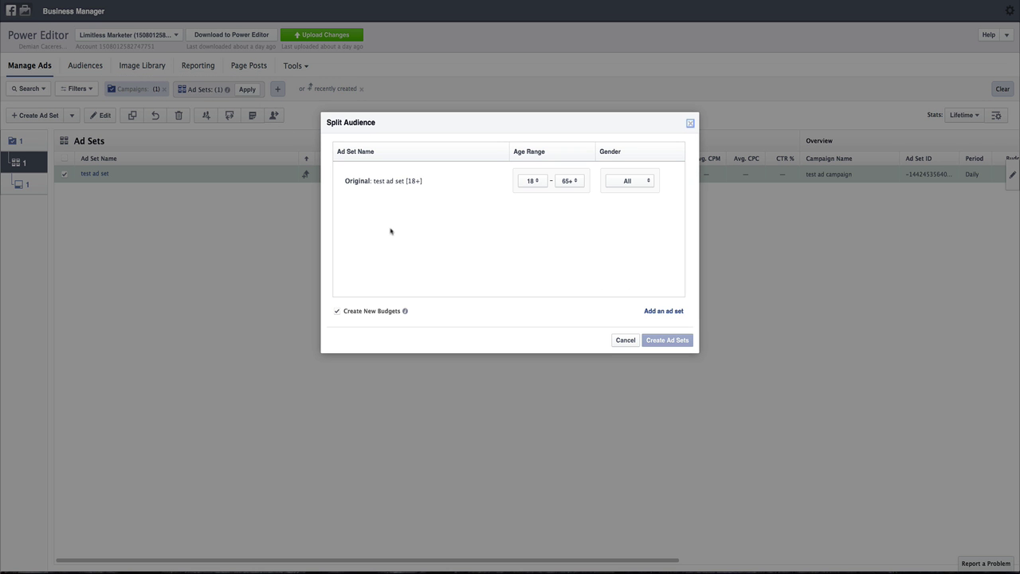
Step: Limit the original ad set in the audience split to ages 18–24 and gender Male
left_click(569, 181)
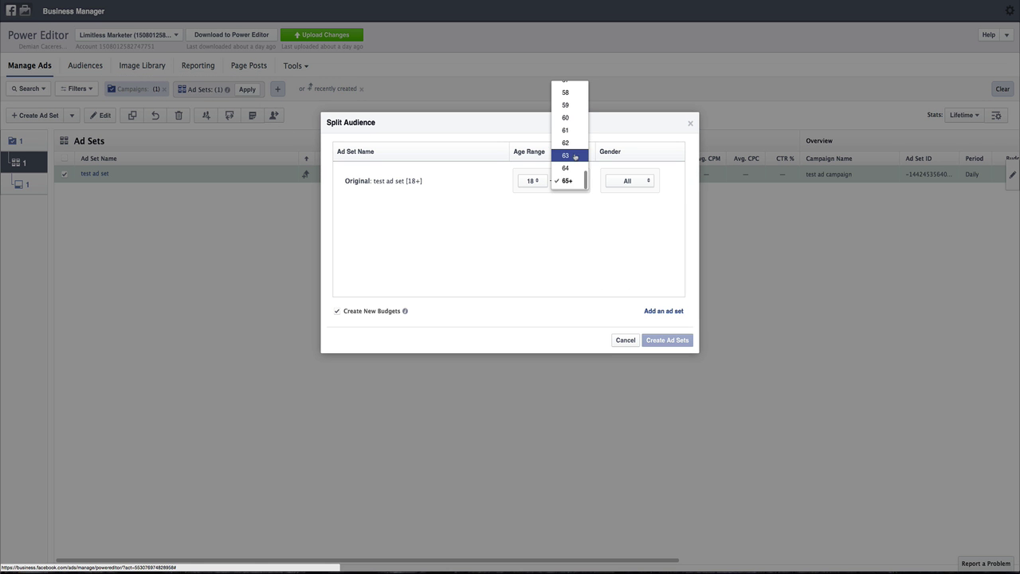
scroll(571, 155, "up", 5)
scroll(575, 156, "up", 6)
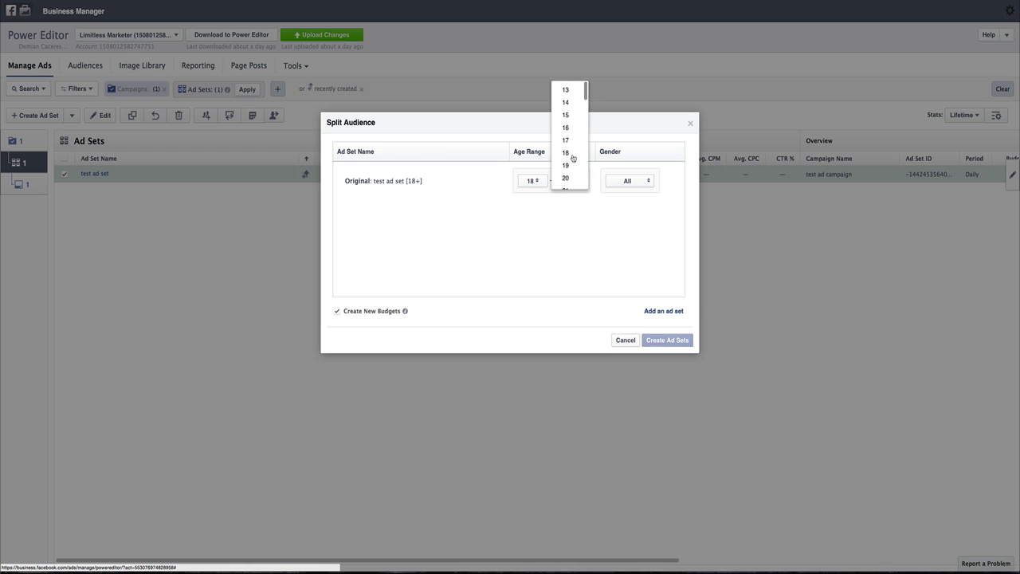
scroll(566, 139, "down", 3)
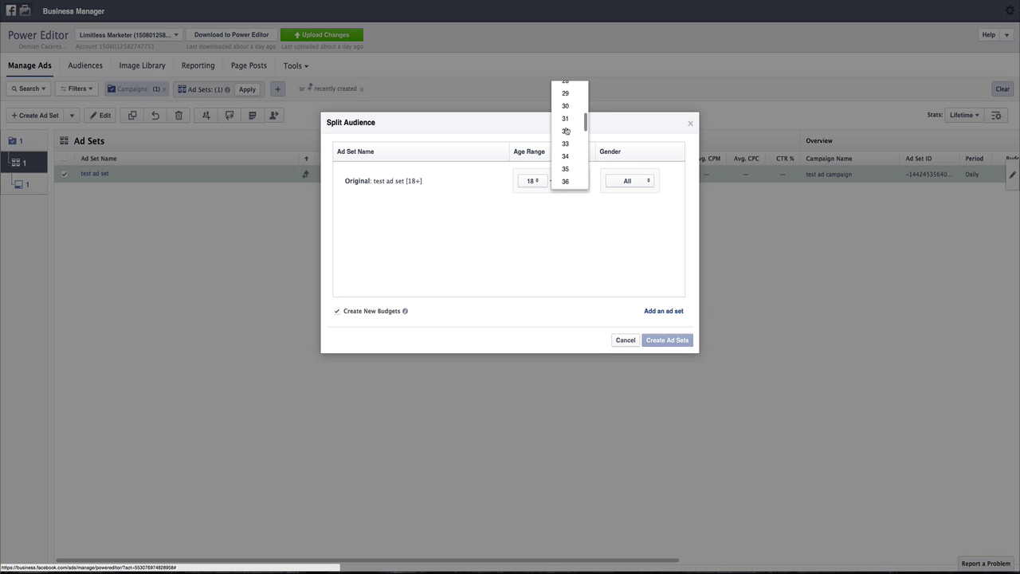
scroll(568, 139, "up", 1)
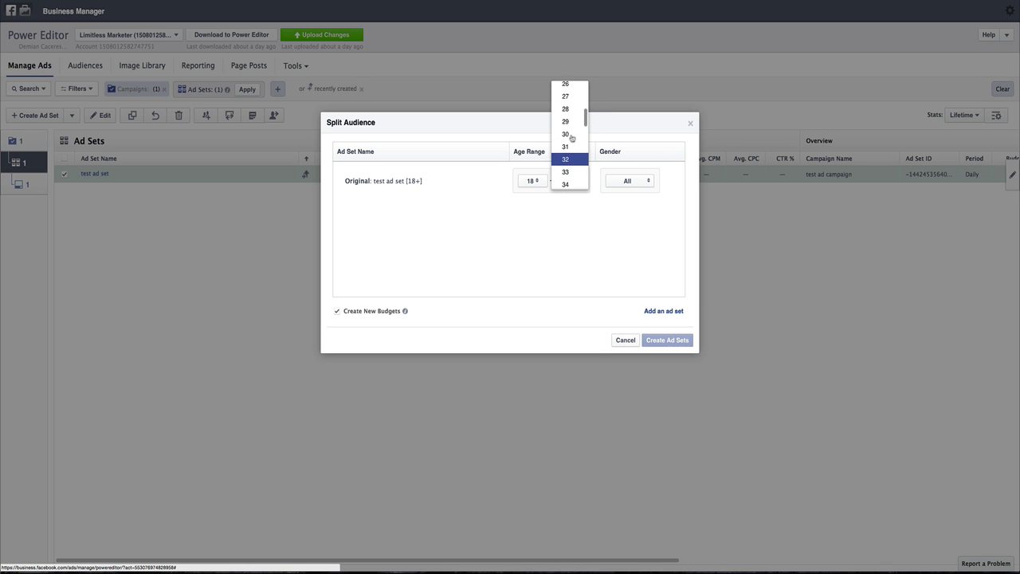
scroll(571, 133, "up", 3)
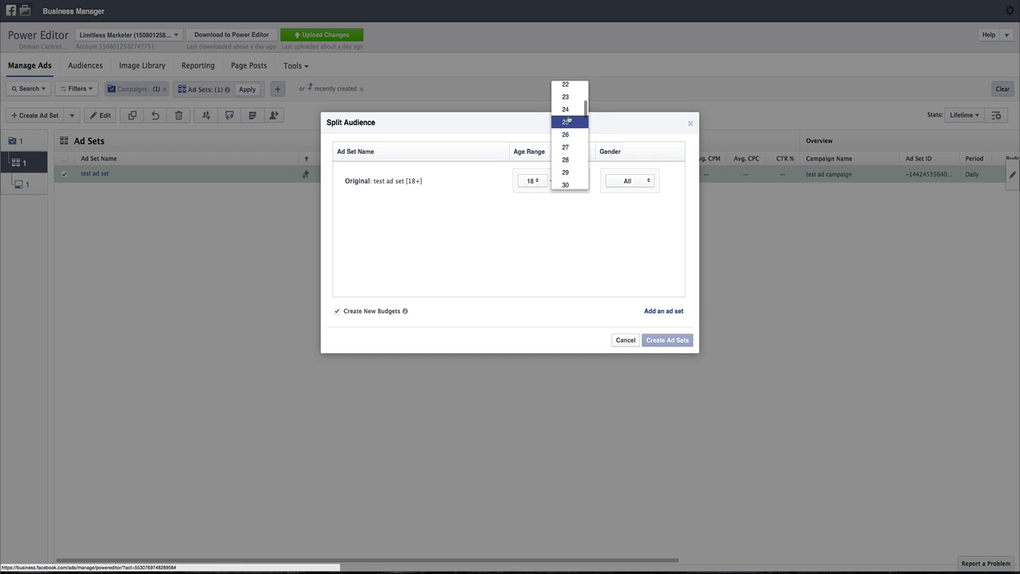
left_click(570, 126)
left_click(622, 182)
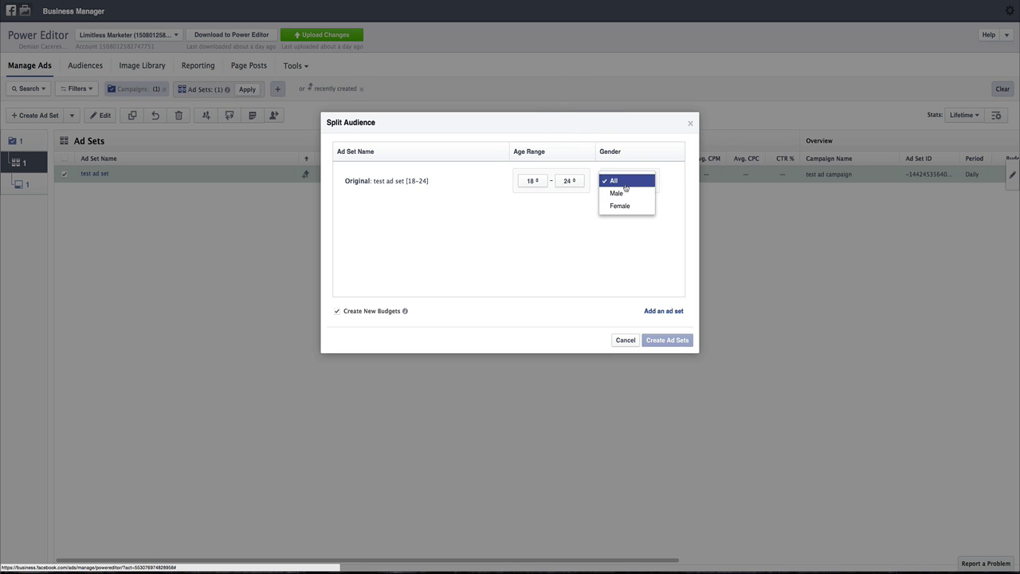
left_click(626, 194)
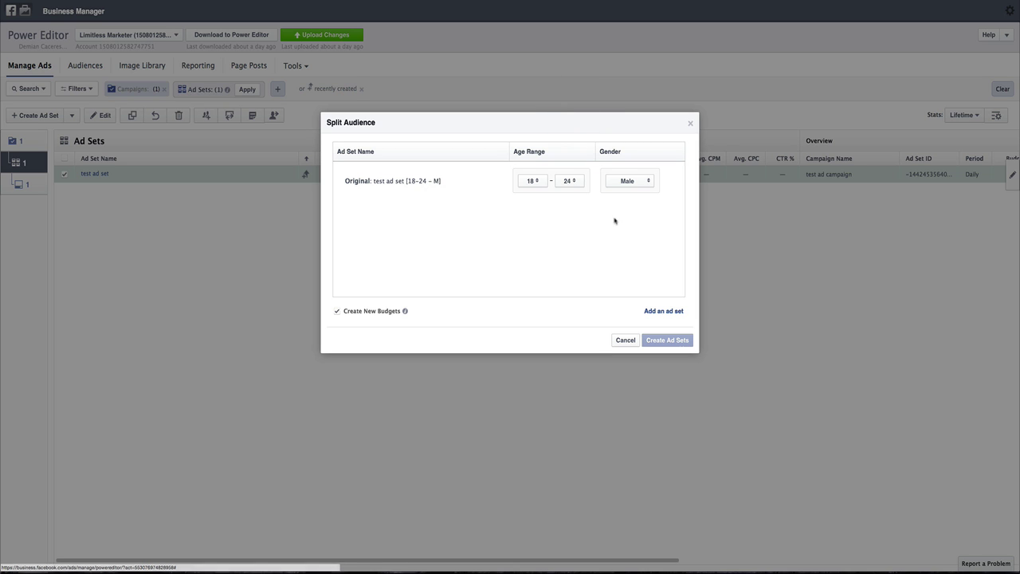
Step: Add a new ad set to the audience split for males with the age range 25–34
left_click(658, 311)
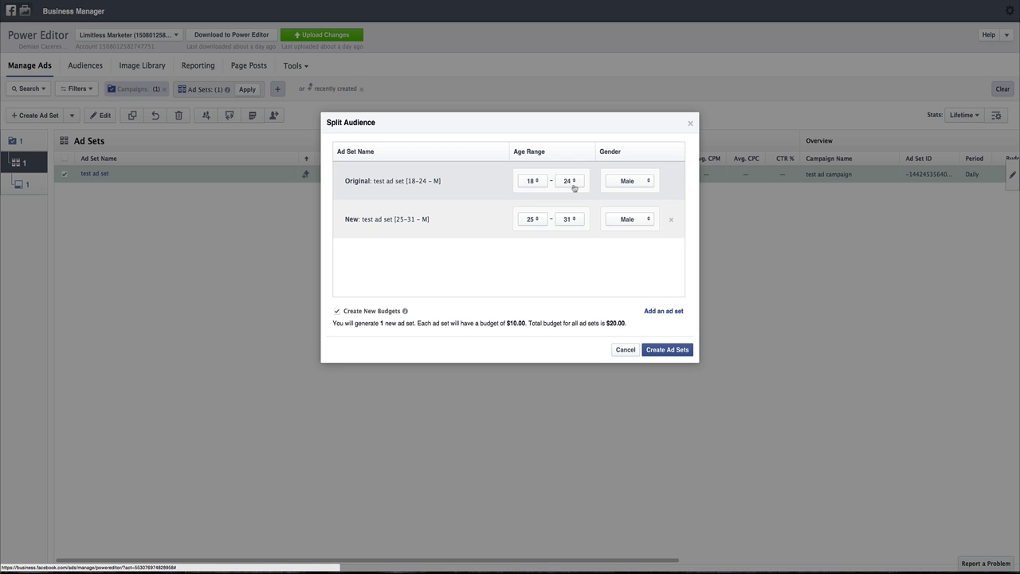
left_click(572, 226)
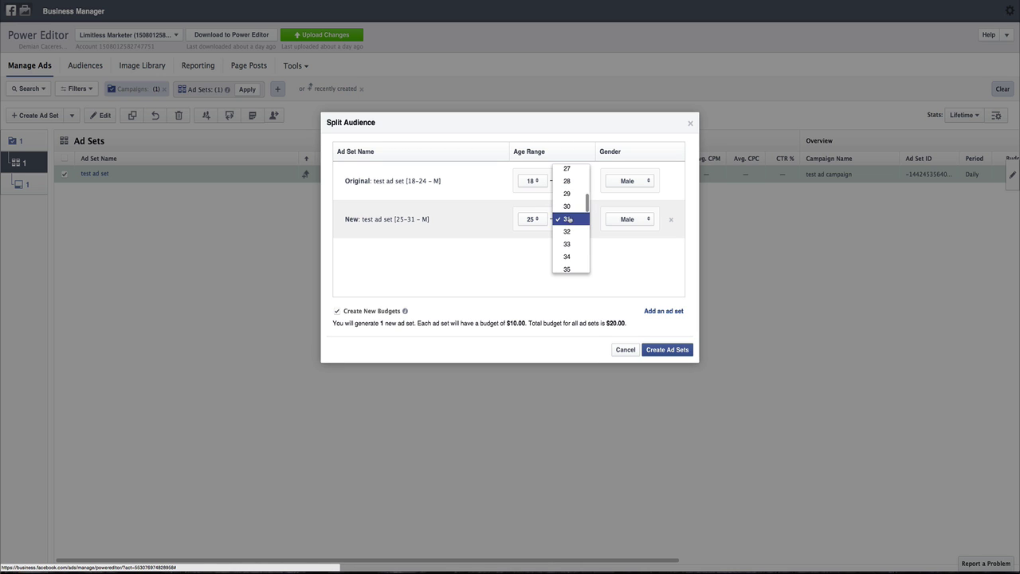
scroll(569, 220, "down", 3)
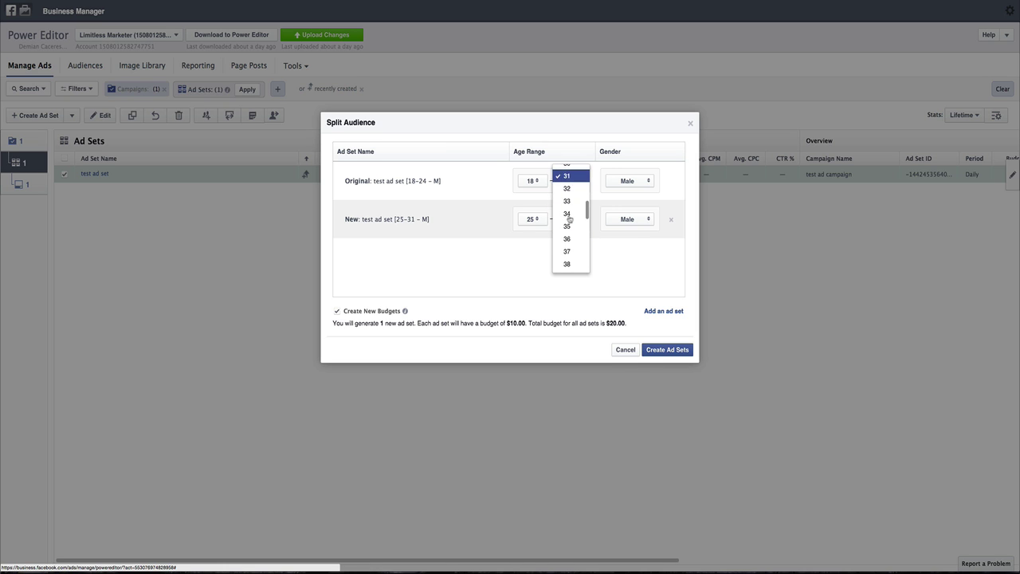
left_click(569, 217)
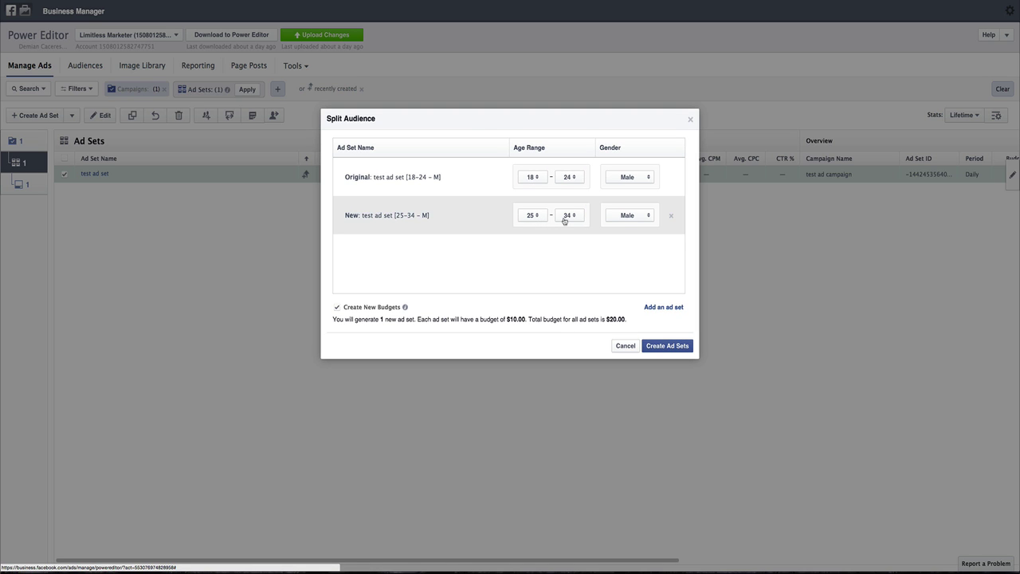
Step: Add more male ad sets to the audience split for ages 35–44, 45–54, 55–64 and 65+
left_click(661, 307)
left_click(661, 308)
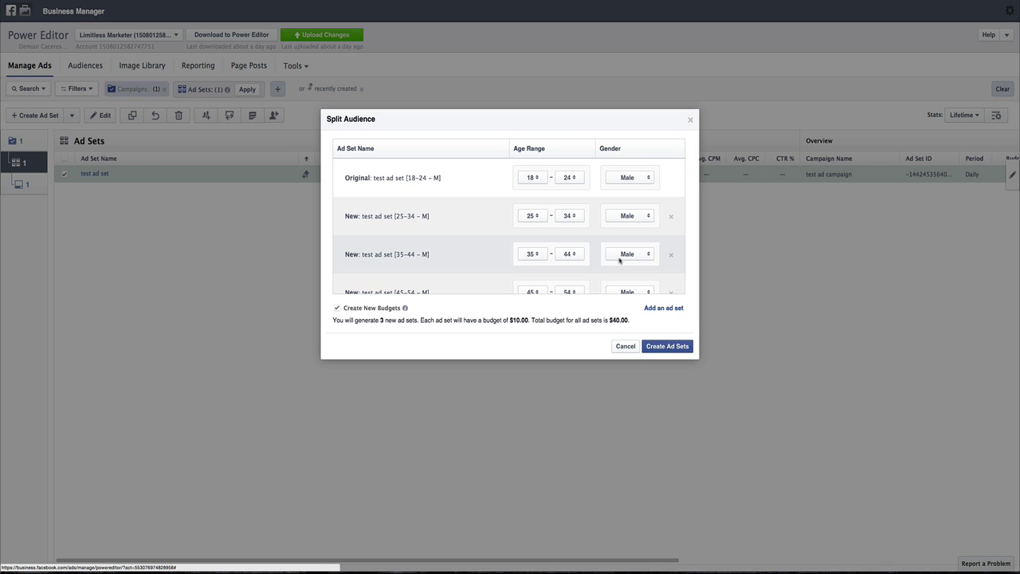
scroll(620, 259, "down", 1)
left_click(659, 309)
scroll(613, 271, "down", 1)
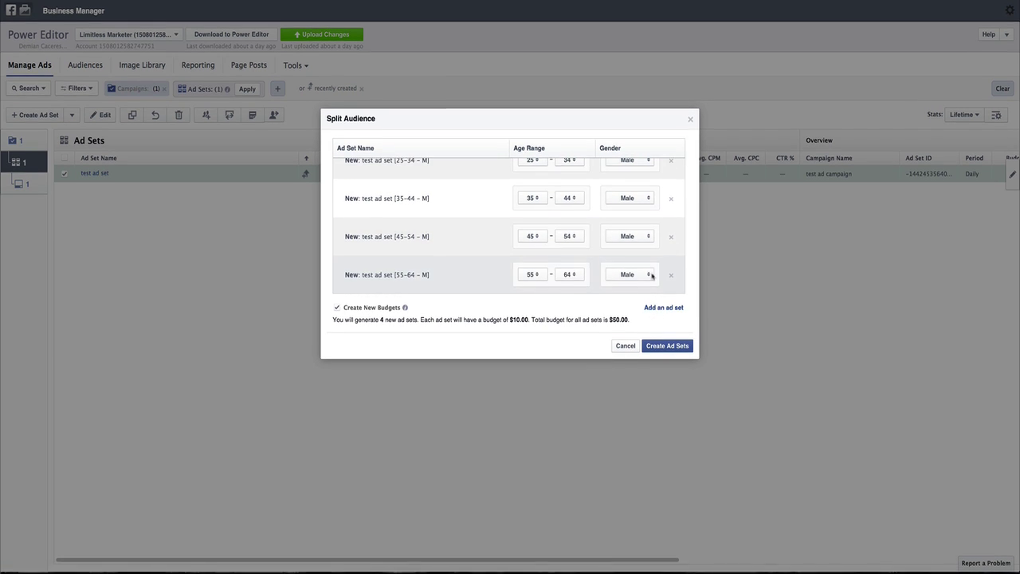
left_click(662, 308)
left_click(661, 309)
scroll(614, 266, "down", 2)
left_click(671, 278)
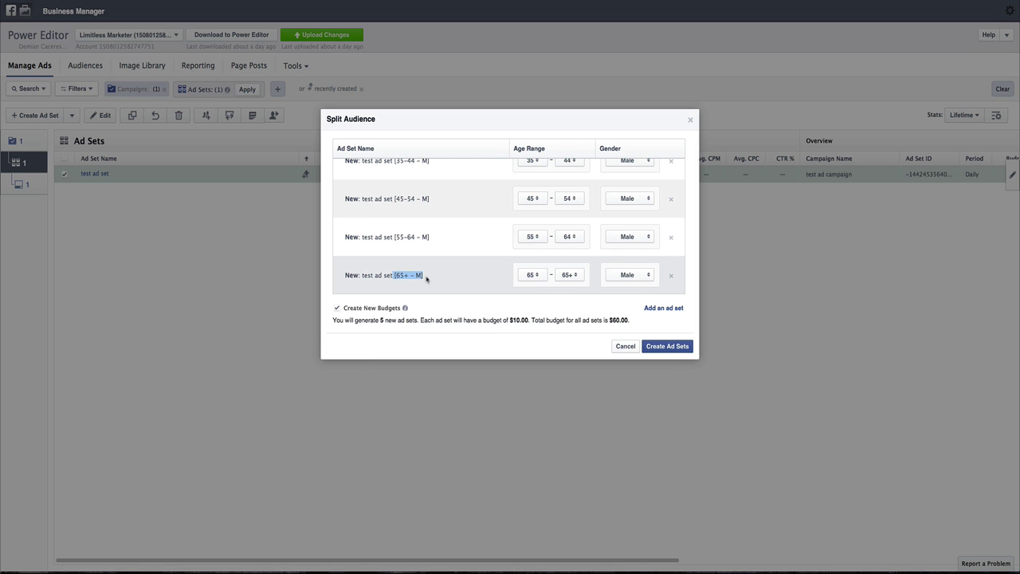
left_click(427, 278)
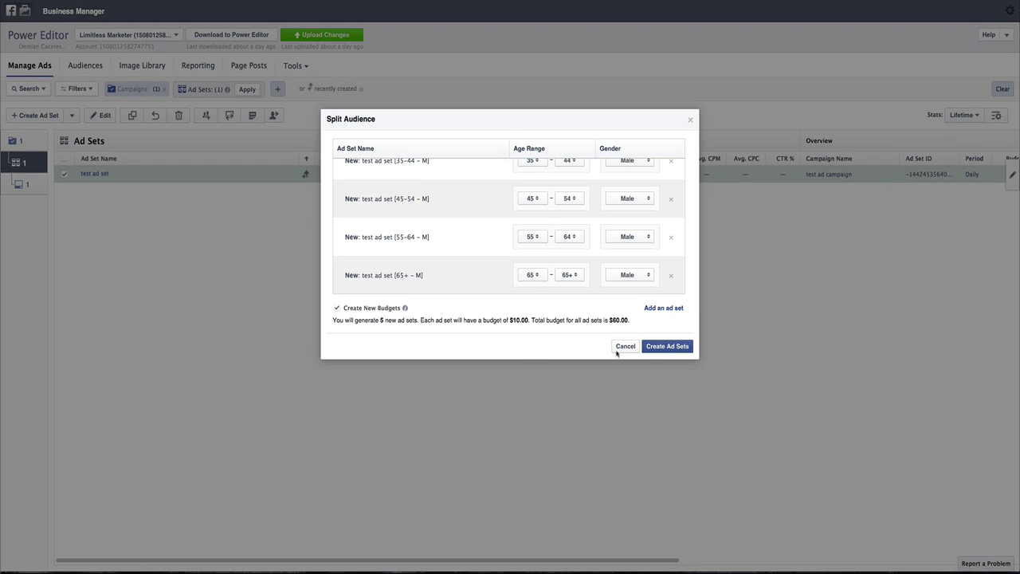
Step: Create the split ad sets and review the audience settings of the 65+, 55–64 and 45–54 ad sets
left_click(667, 346)
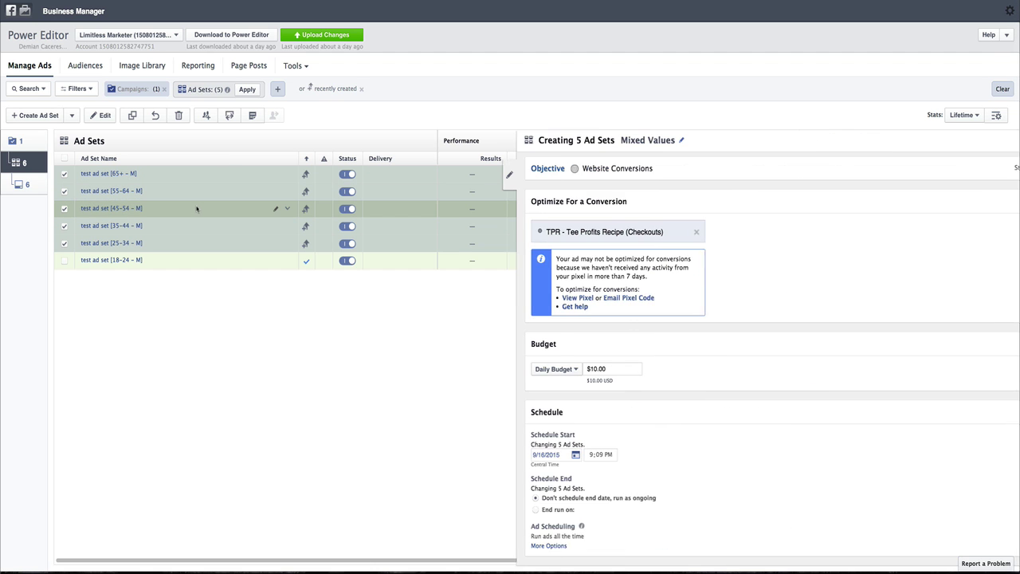
scroll(550, 339, "down", 5)
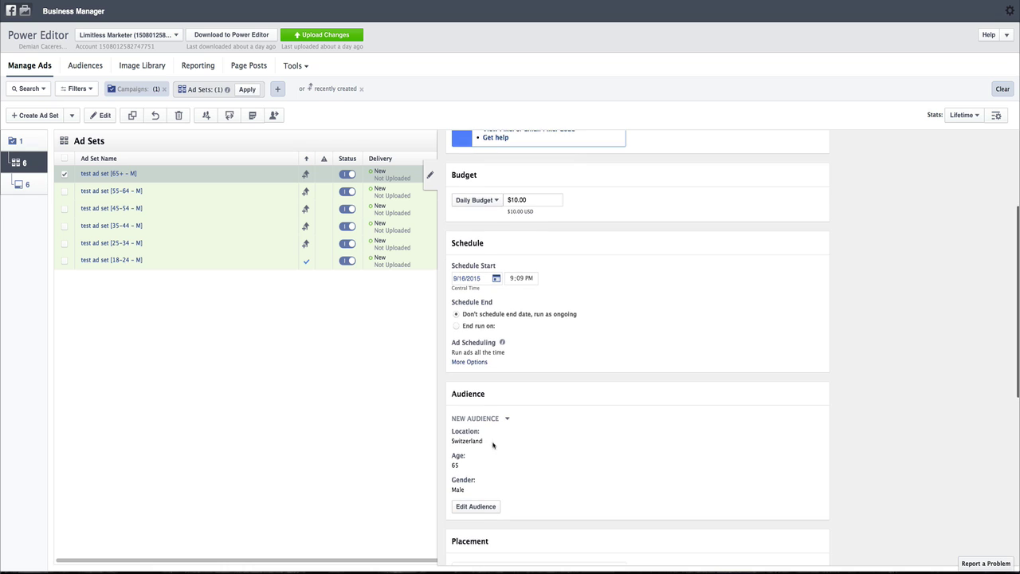
left_click_drag(467, 490, 452, 489)
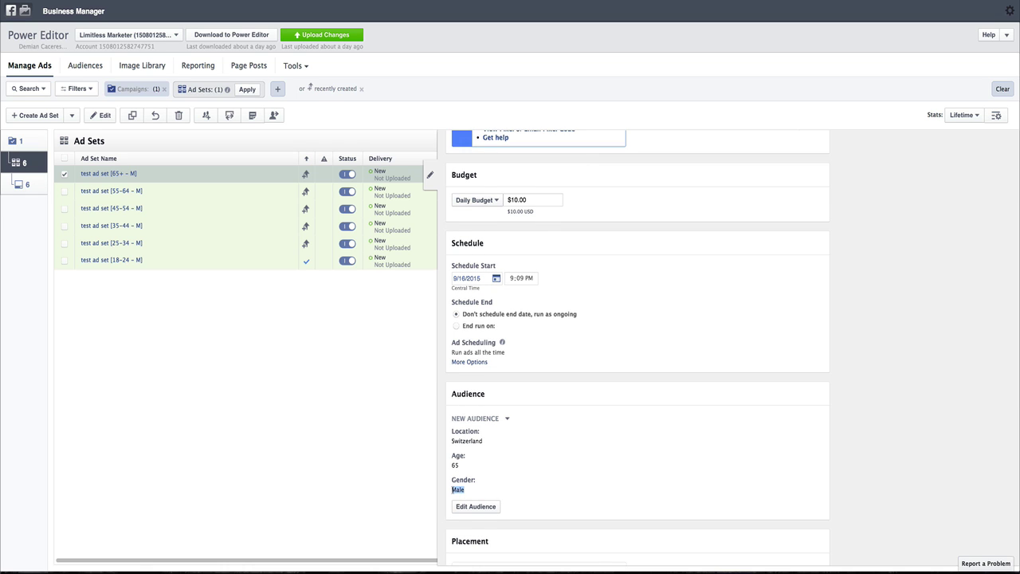
scroll(452, 490, "down", 1)
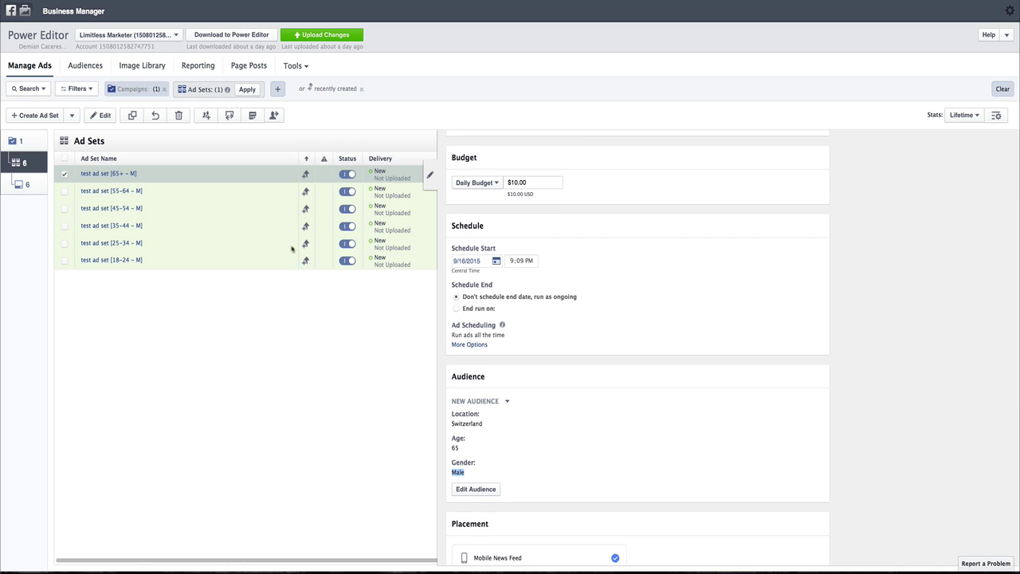
left_click(263, 196)
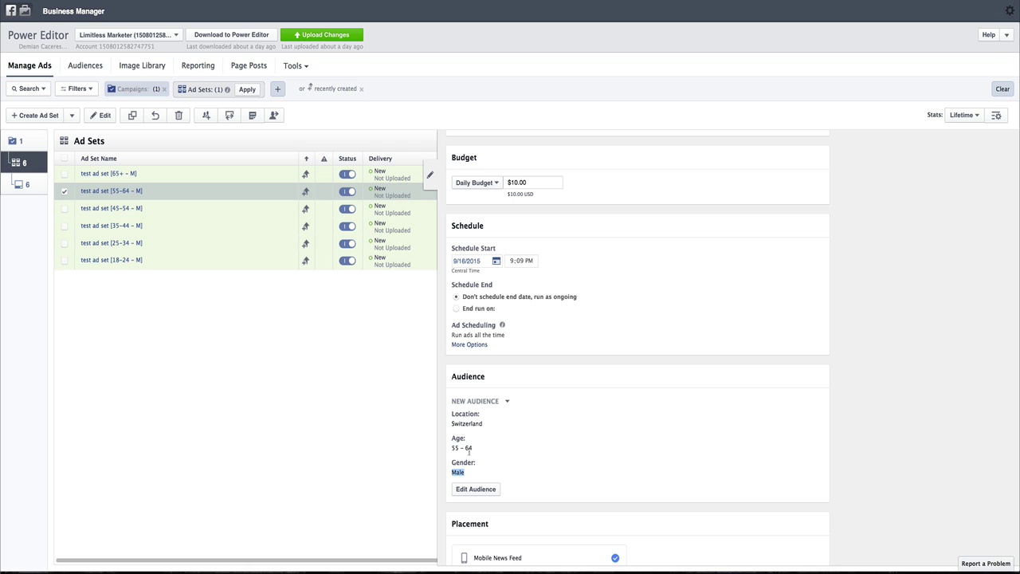
left_click(241, 209)
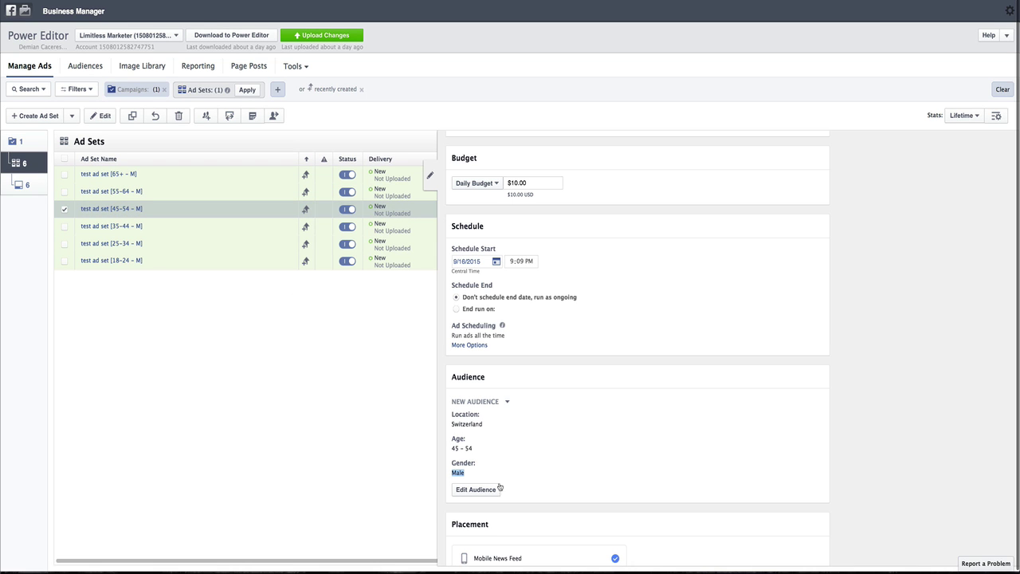
Step: Switch to the TextEdit notes, highlight the "Efficiency & Accuracy" point, and return to Power Editor
left_click(669, 556)
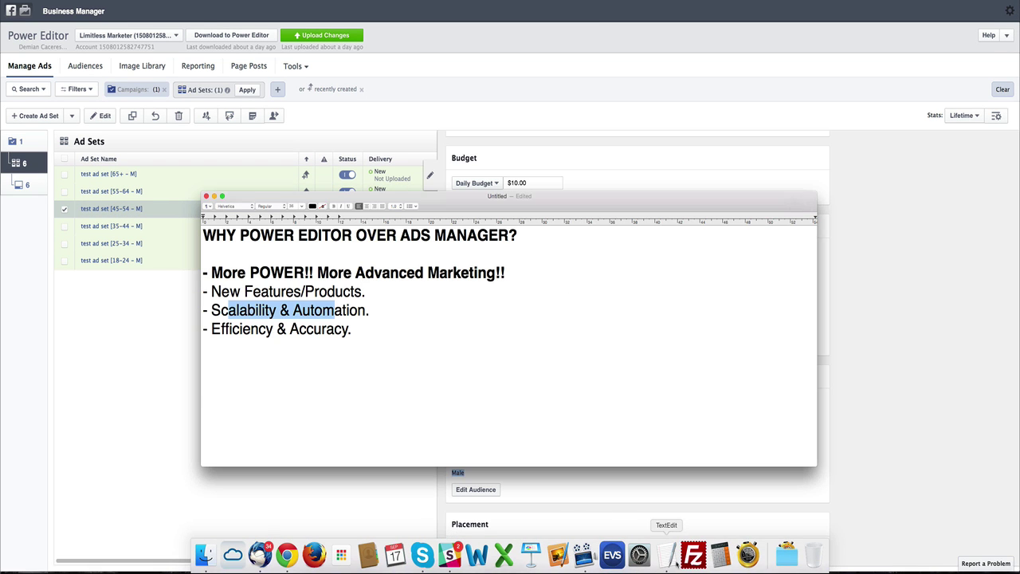
left_click_drag(221, 329, 344, 330)
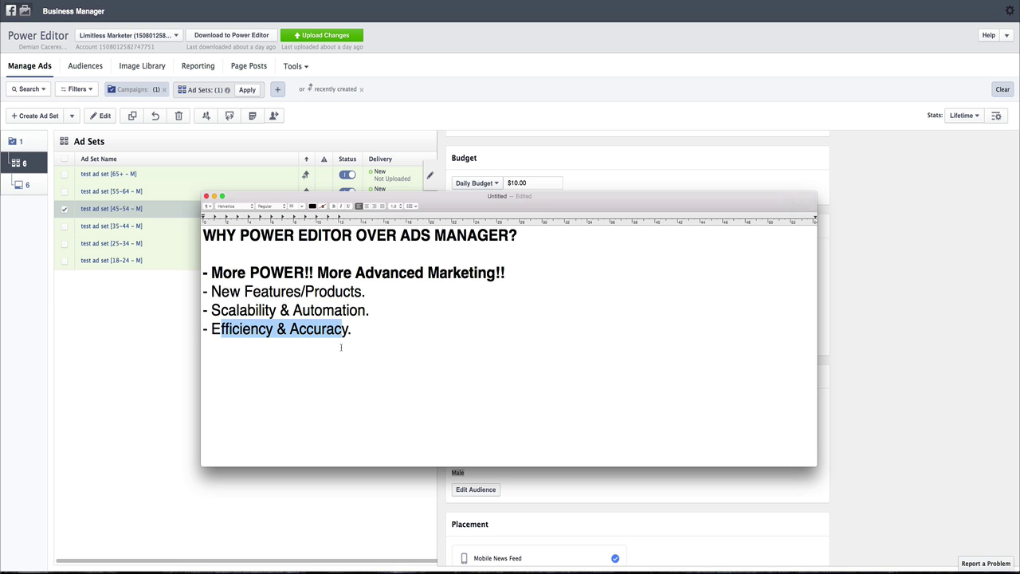
left_click(84, 394)
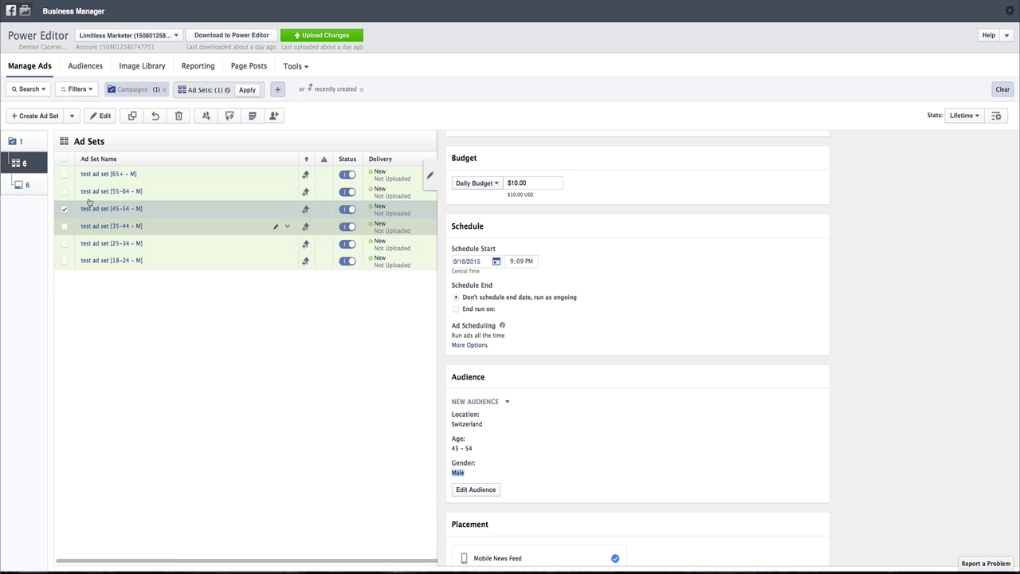
Step: Select all six test ad sets and show their shared editing pane from its beginning
left_click(65, 159)
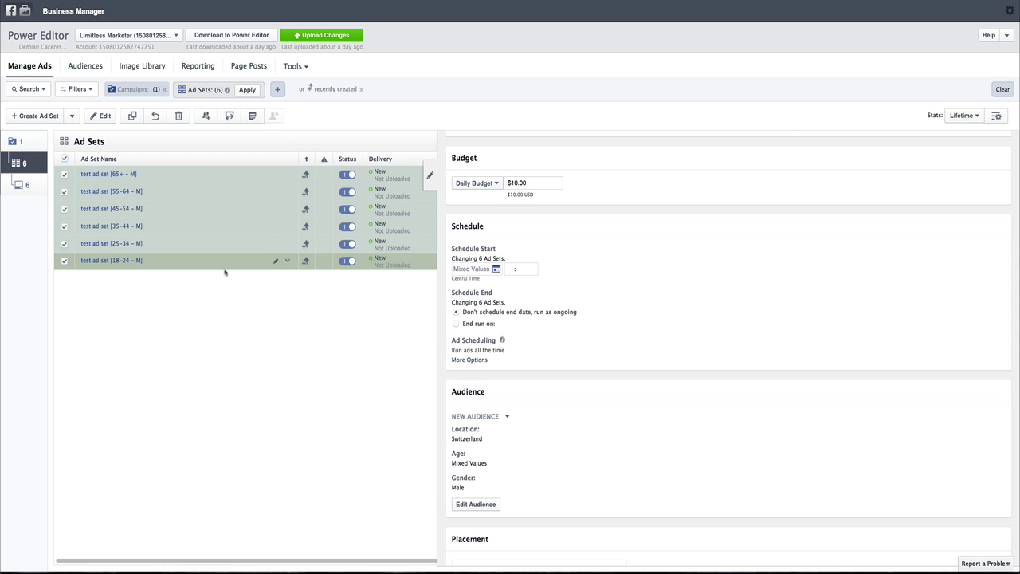
left_click(432, 175)
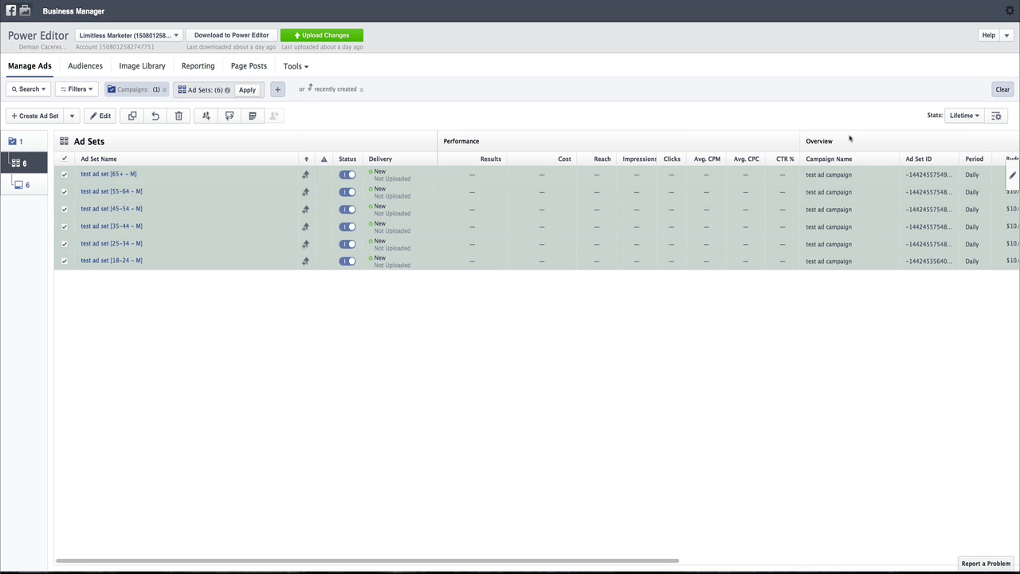
left_click(1011, 175)
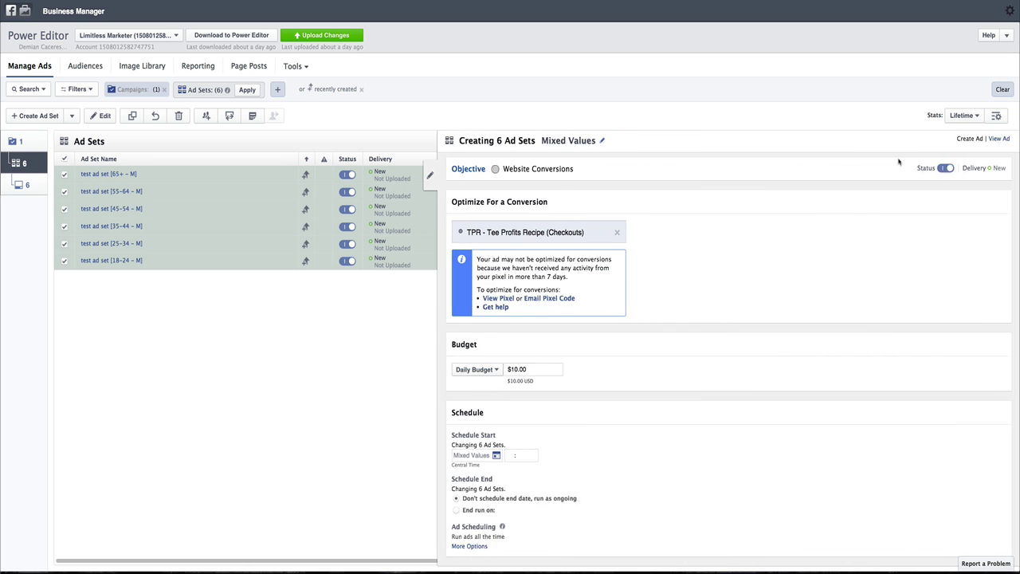
Step: Turn the status of all six selected ad sets off and back on in bulk
left_click(946, 168)
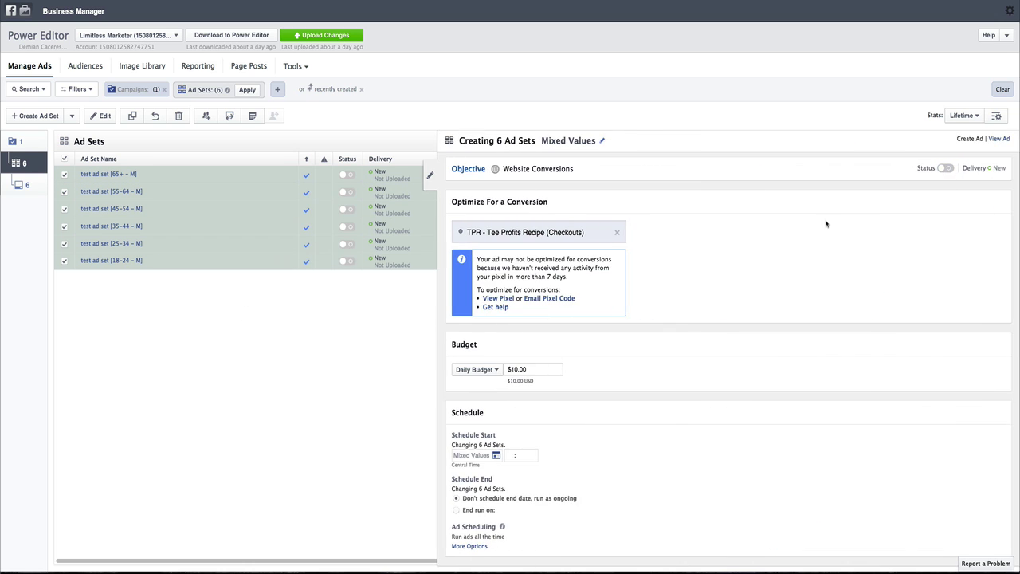
left_click(945, 168)
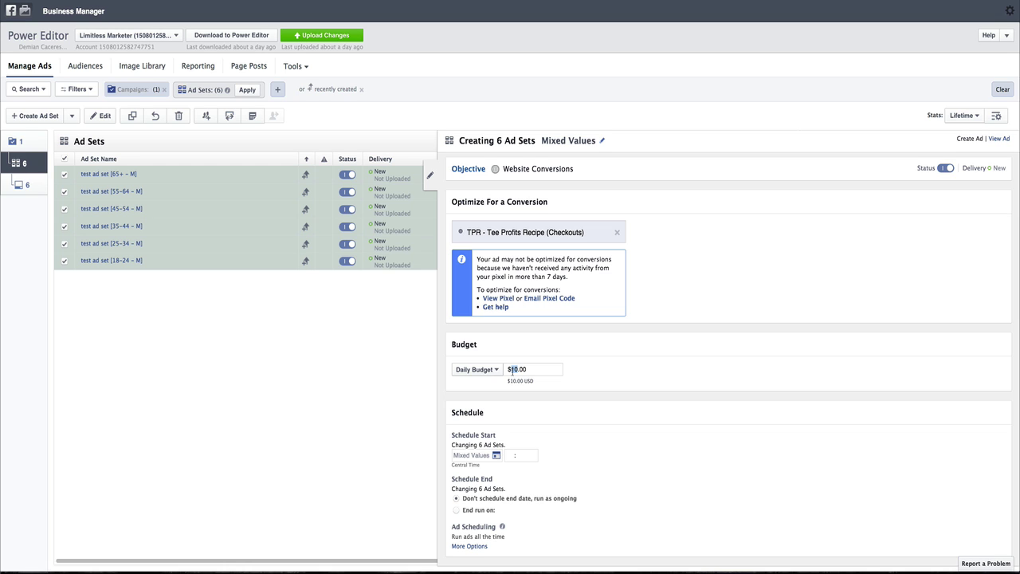
Step: Set the daily budget of all six ad sets to $20 and check the budget column in the list
type("20")
left_click(429, 175)
scroll(808, 332, "right", 5)
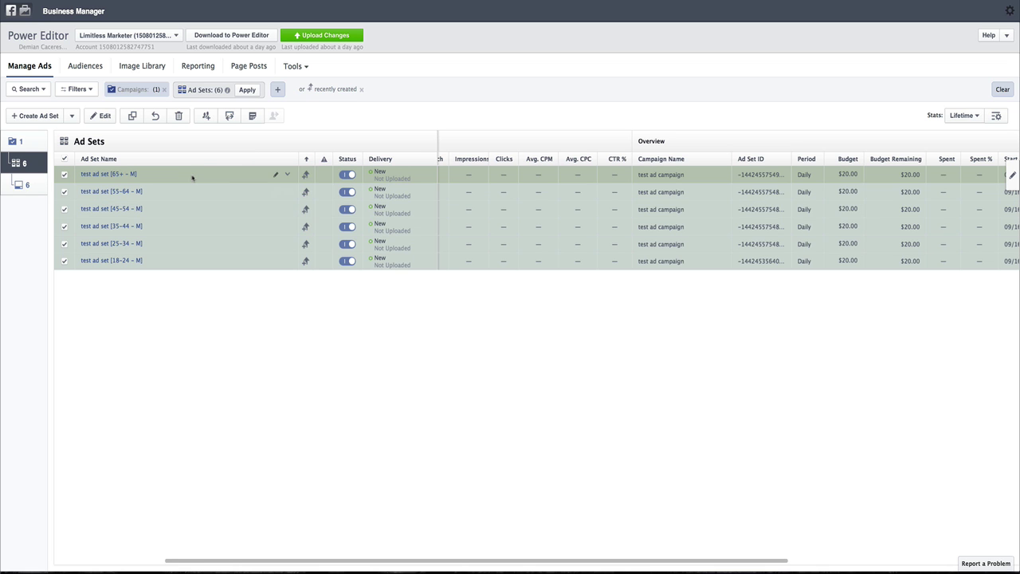
Step: Remove the Mobile News Feed placement from all six ad sets and hide their editing pane
left_click(1009, 177)
scroll(668, 405, "down", 10)
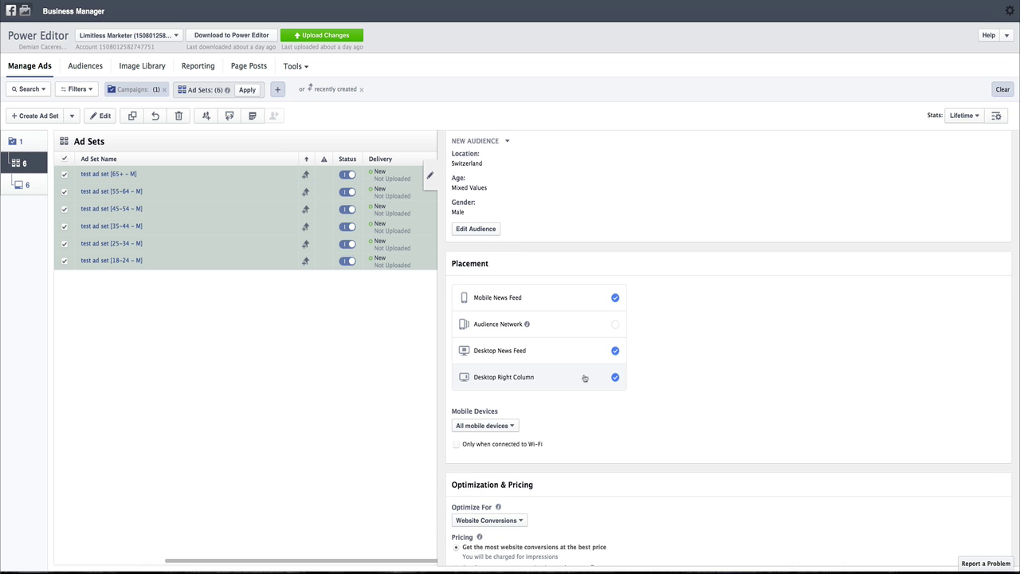
left_click(615, 299)
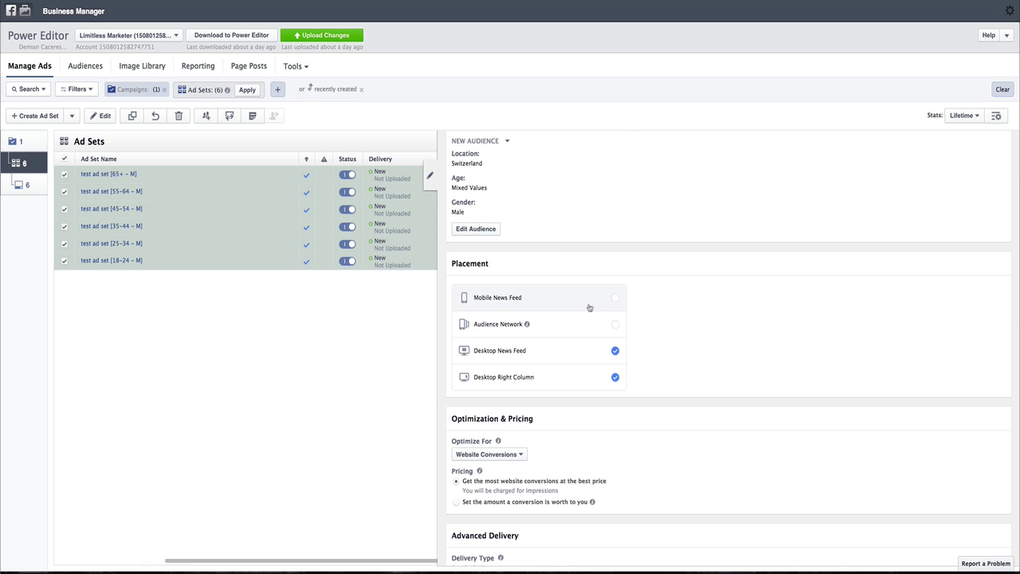
left_click(430, 176)
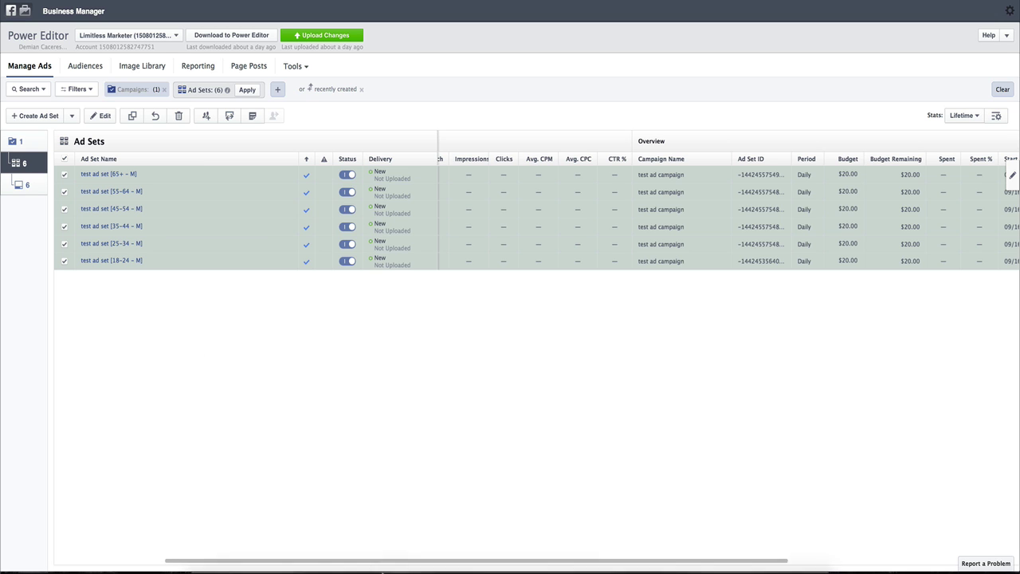
Step: Switch to the TextEdit notes, highlight the "New Features/Products" point, and reposition the notes window over the ad set list
left_click(666, 556)
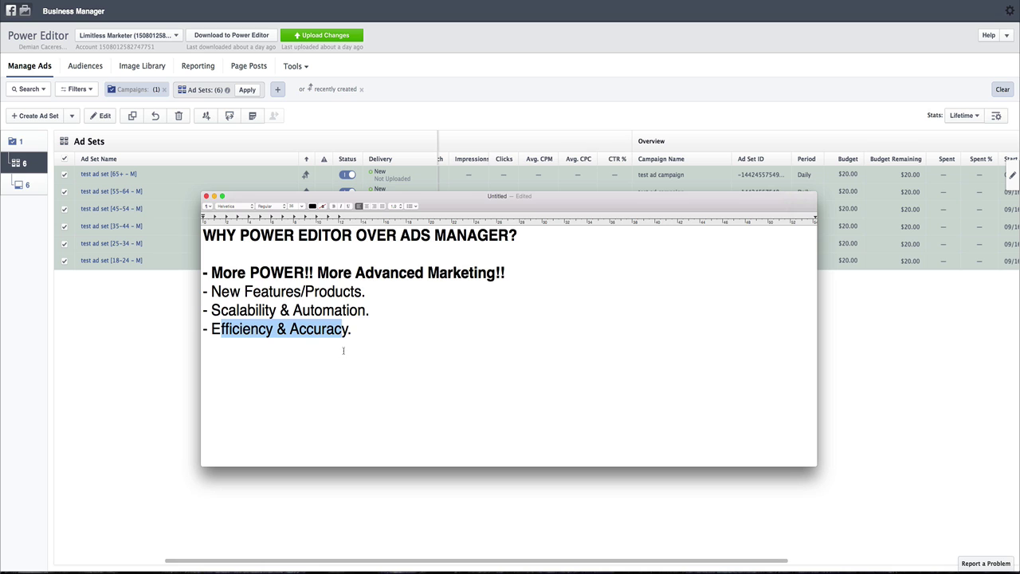
left_click_drag(230, 292, 337, 291)
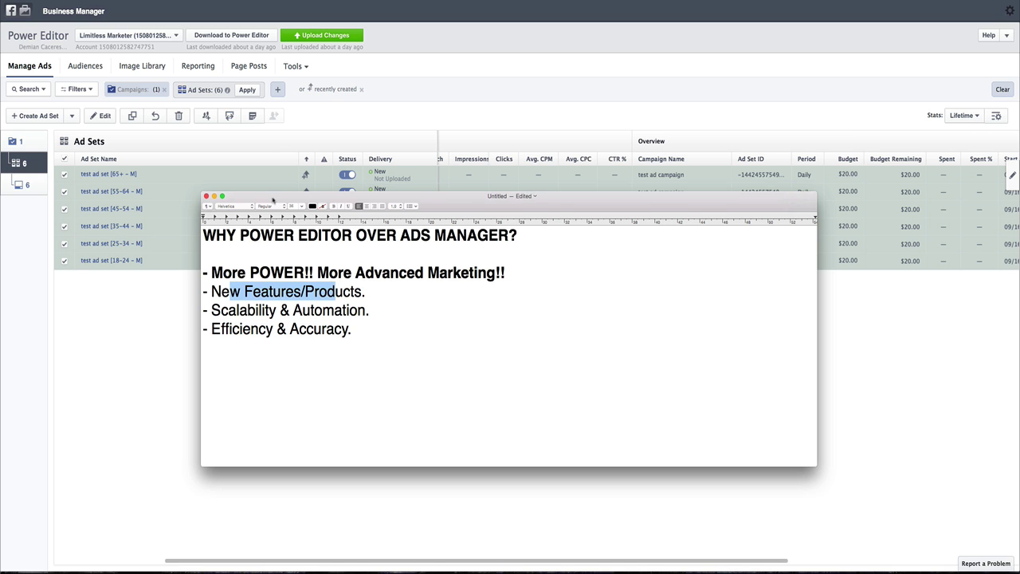
left_click_drag(273, 197, 264, 234)
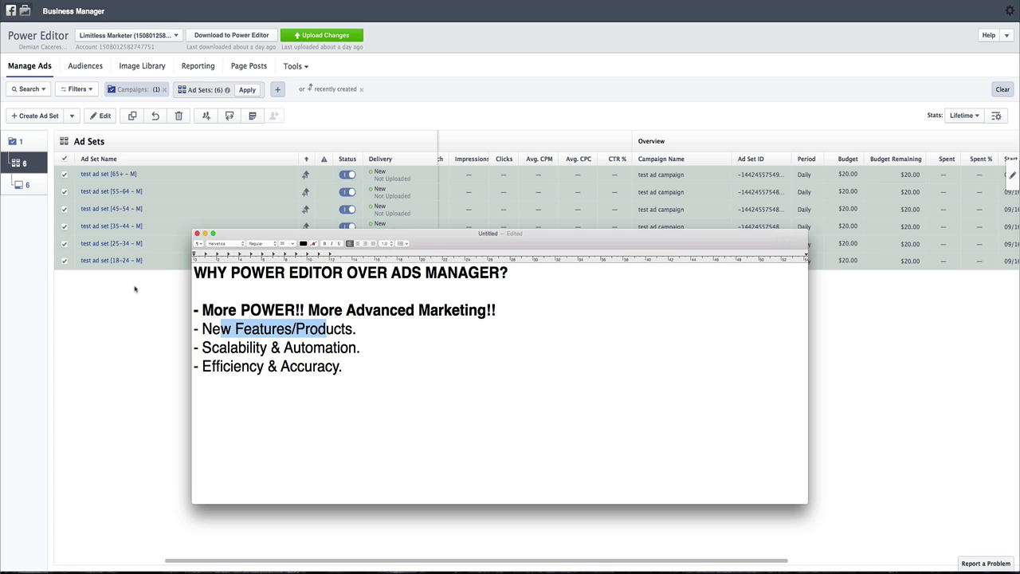
left_click_drag(472, 233, 491, 175)
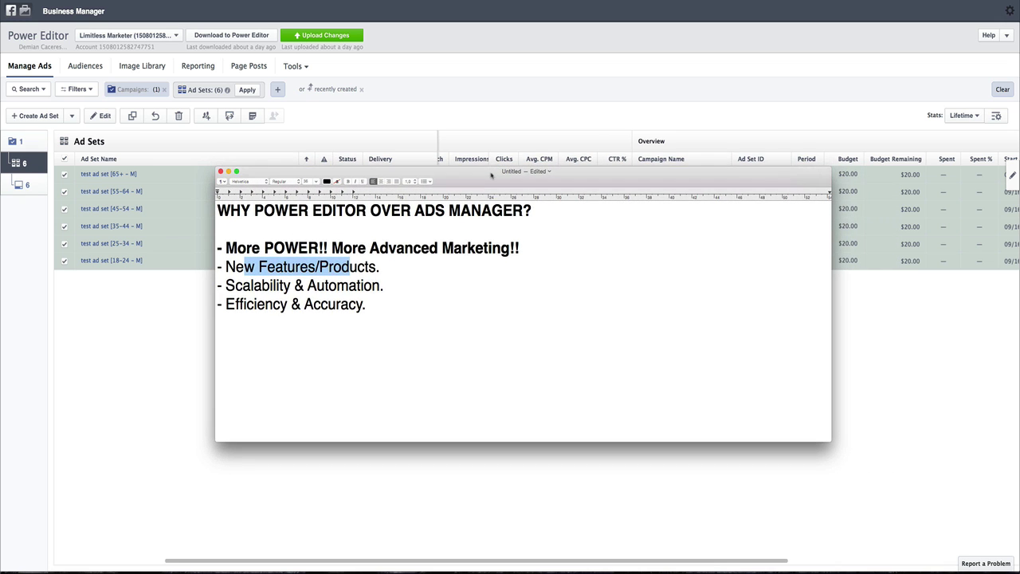